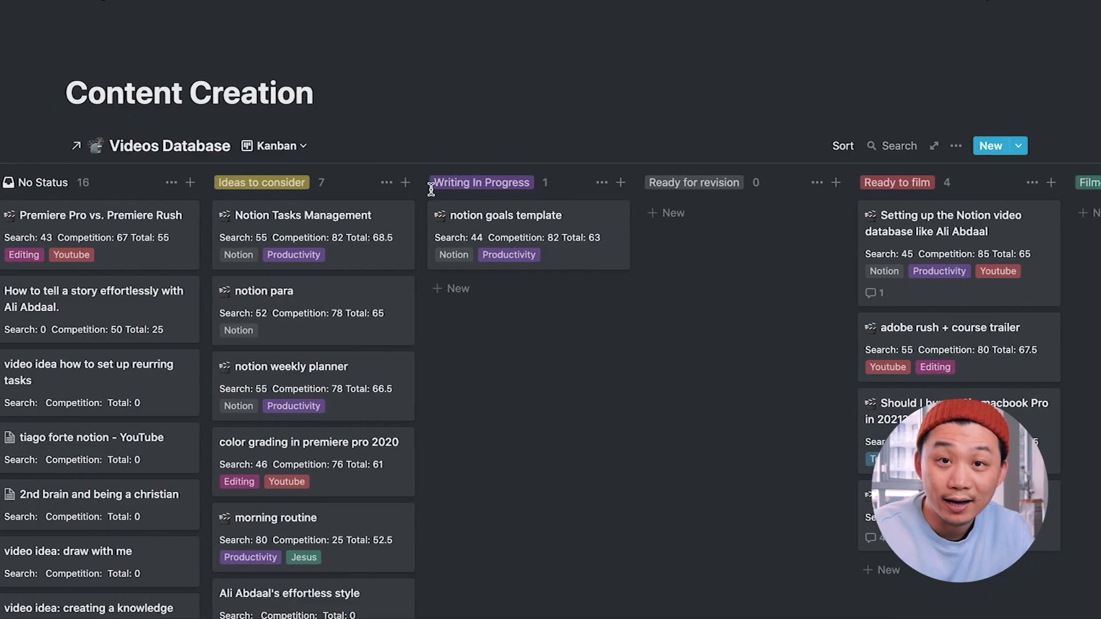
pyautogui.hscroll(8, 431, 195)
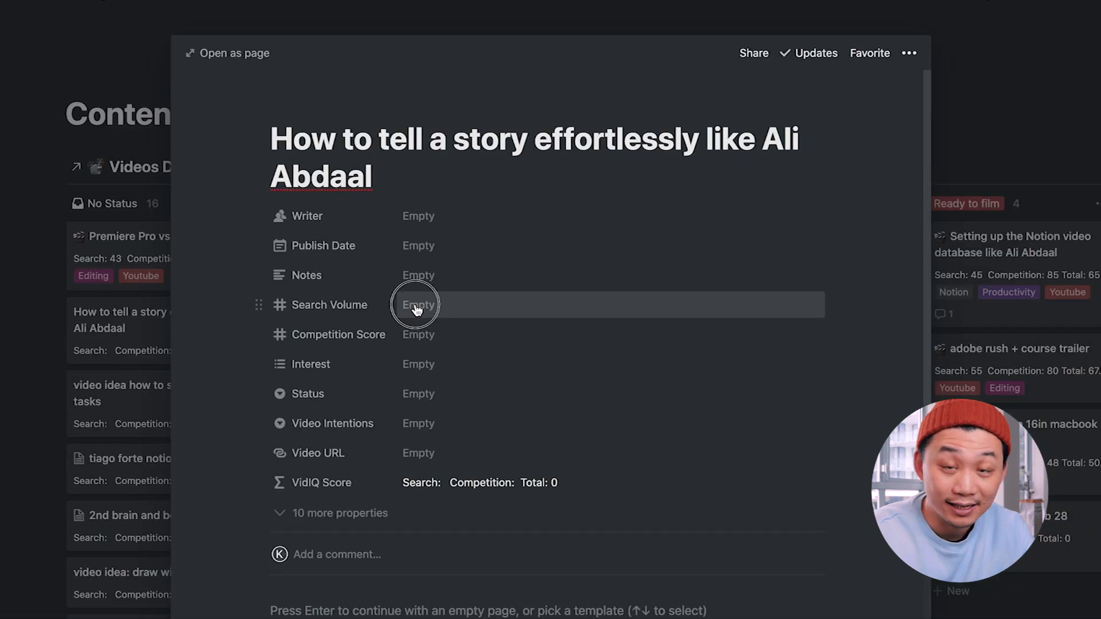
pyautogui.click(416, 310)
pyautogui.write('0')
pyautogui.click(413, 334)
pyautogui.write('5')
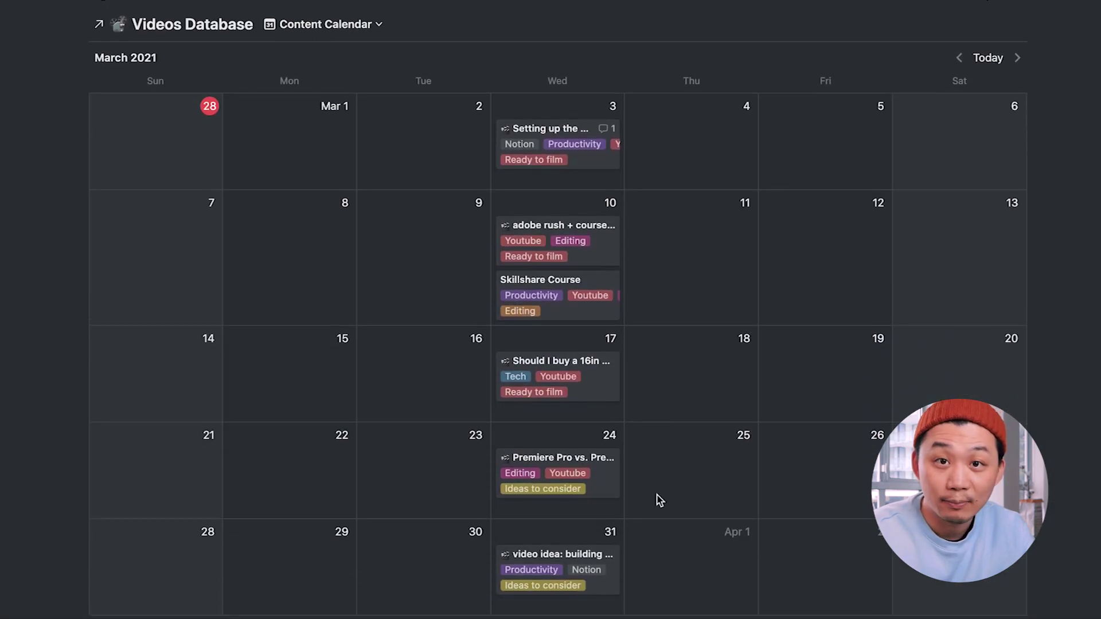
pyautogui.scroll(-1, 657, 498)
pyautogui.scroll(1, 418, 361)
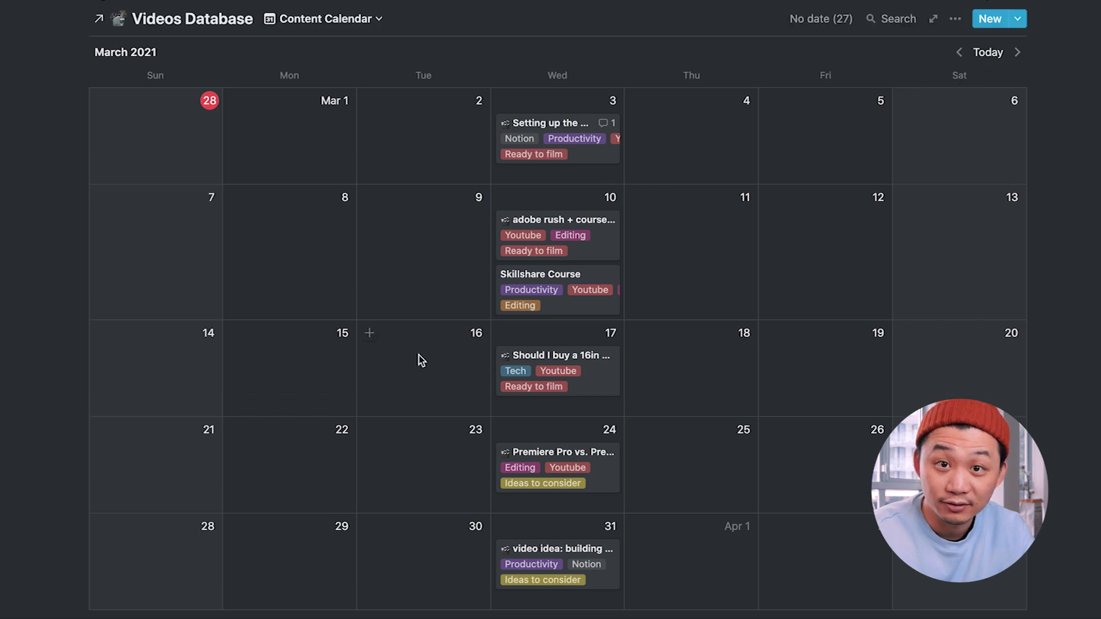
pyautogui.scroll(-10, 418, 362)
pyautogui.scroll(-1, 420, 360)
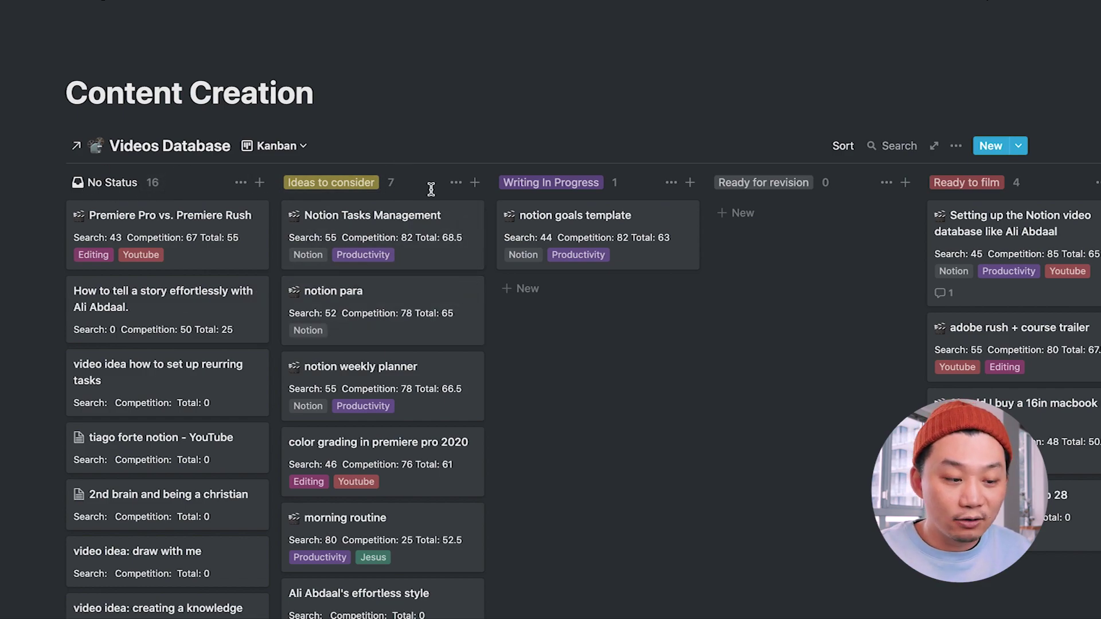
# - Add a No Status card titled 'How to tell a story effortlessly like' plus the YouTuber's name
pyautogui.hscroll(5, 431, 190)
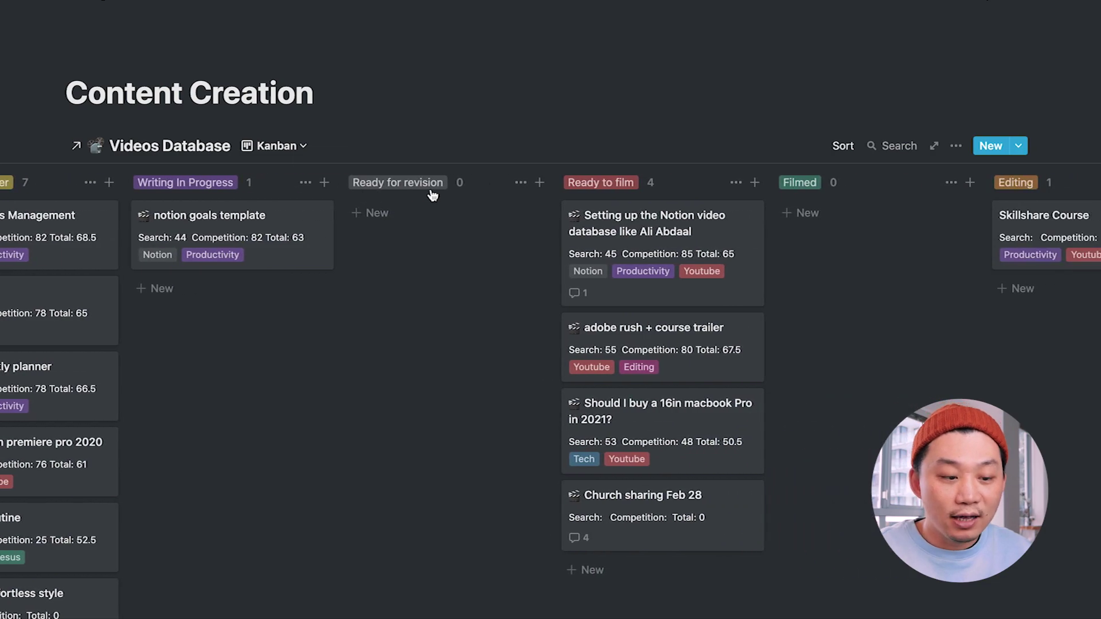
pyautogui.hscroll(10, 431, 195)
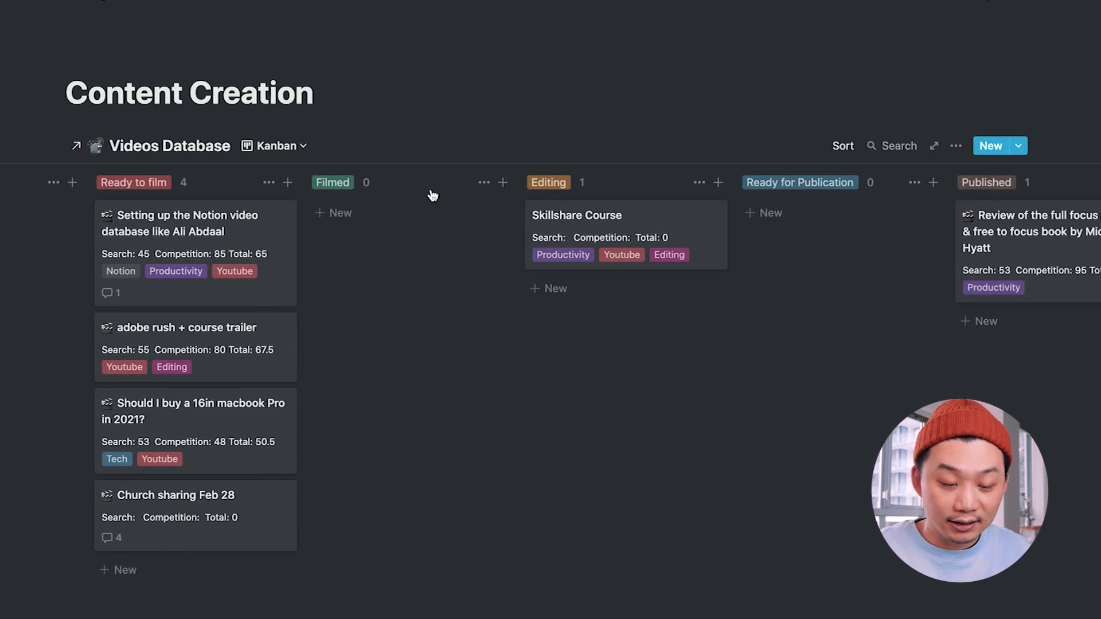
pyautogui.hscroll(6, 433, 196)
pyautogui.hscroll(-6, 433, 195)
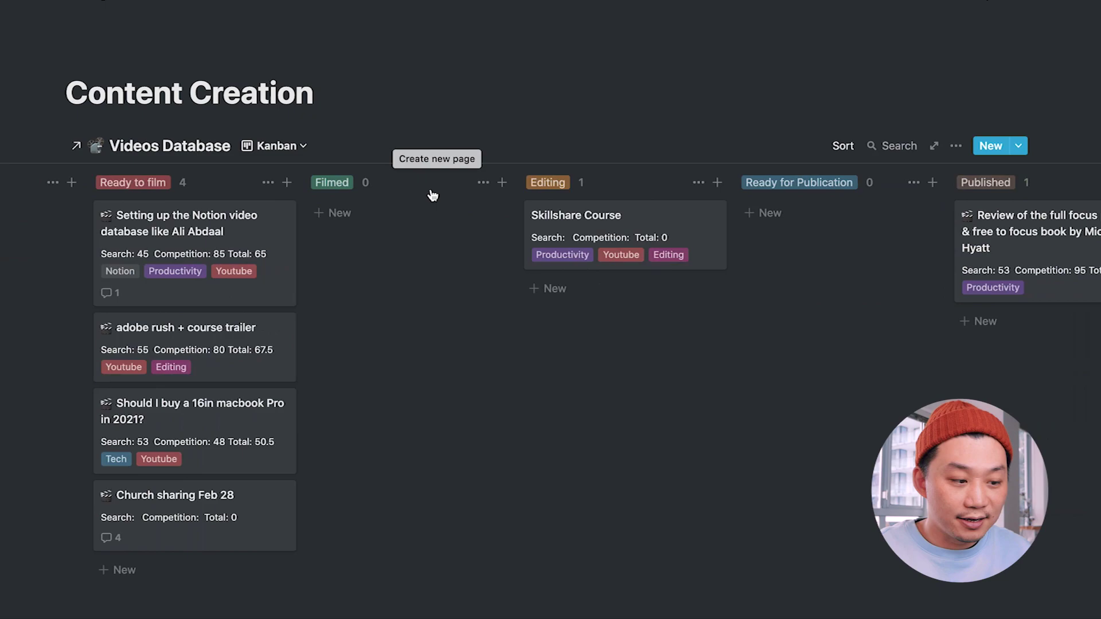
pyautogui.hscroll(-18, 433, 195)
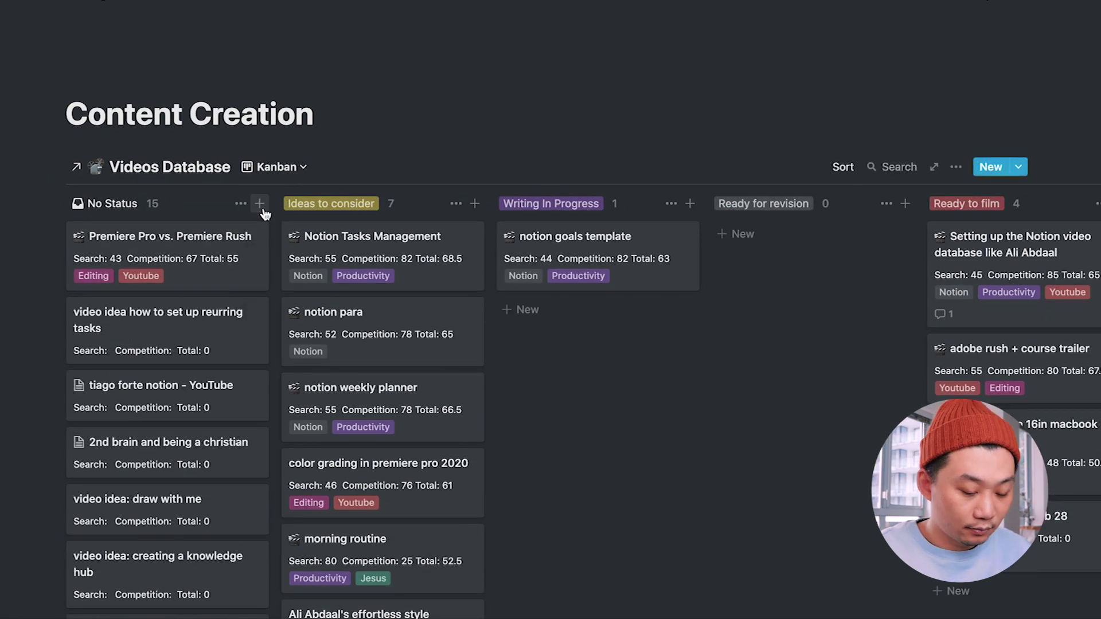
pyautogui.click(260, 204)
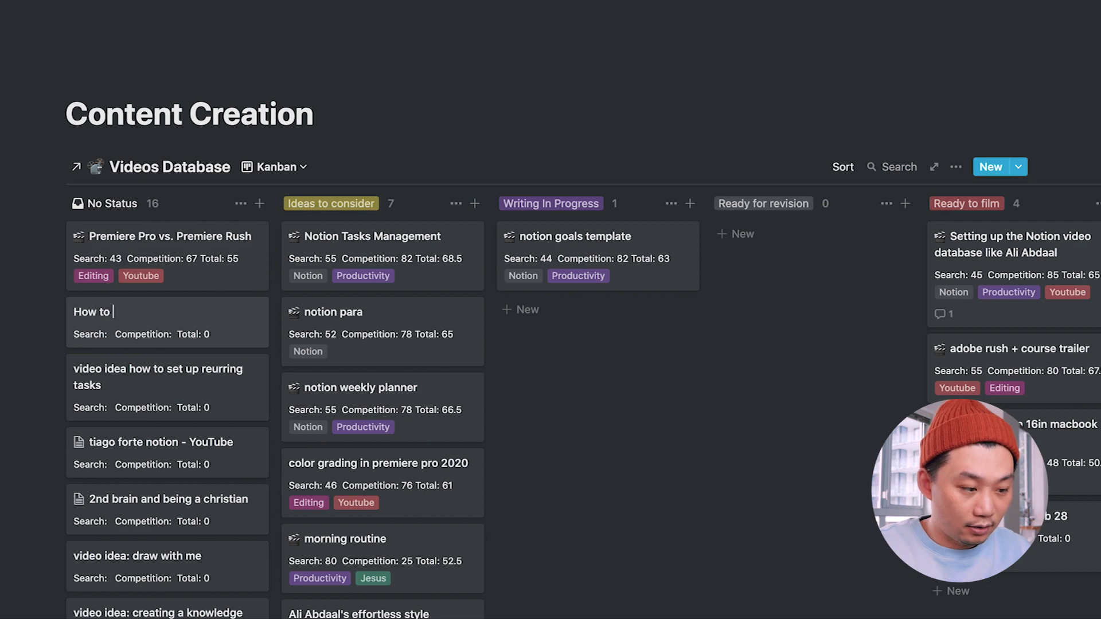
pyautogui.write('How to tell a story effortlessly li')
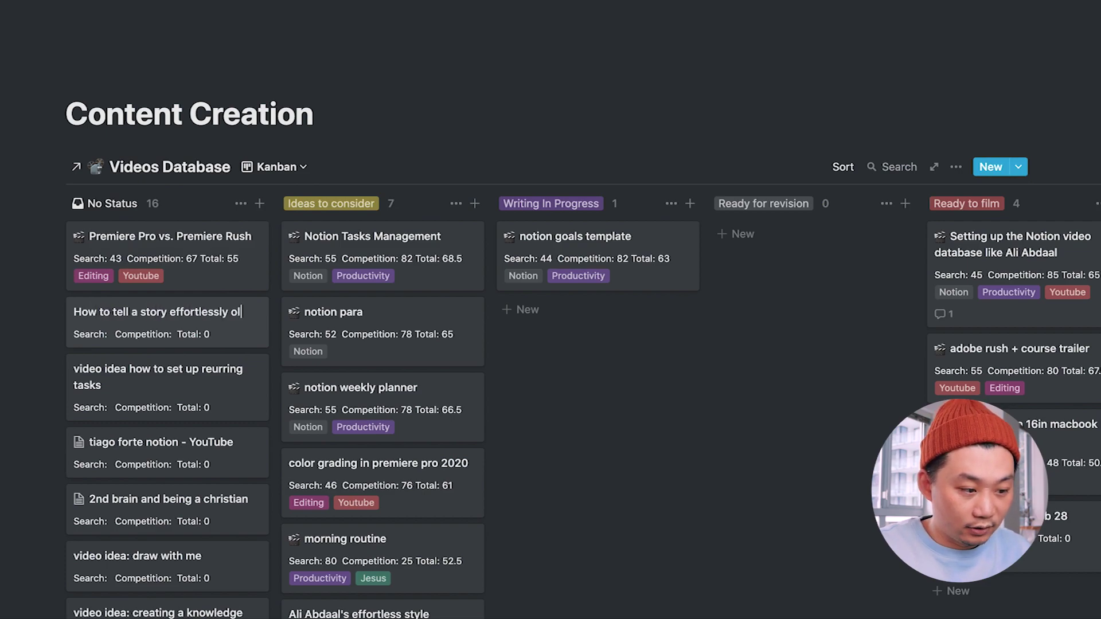
pyautogui.write('ke Ali Abdaal')
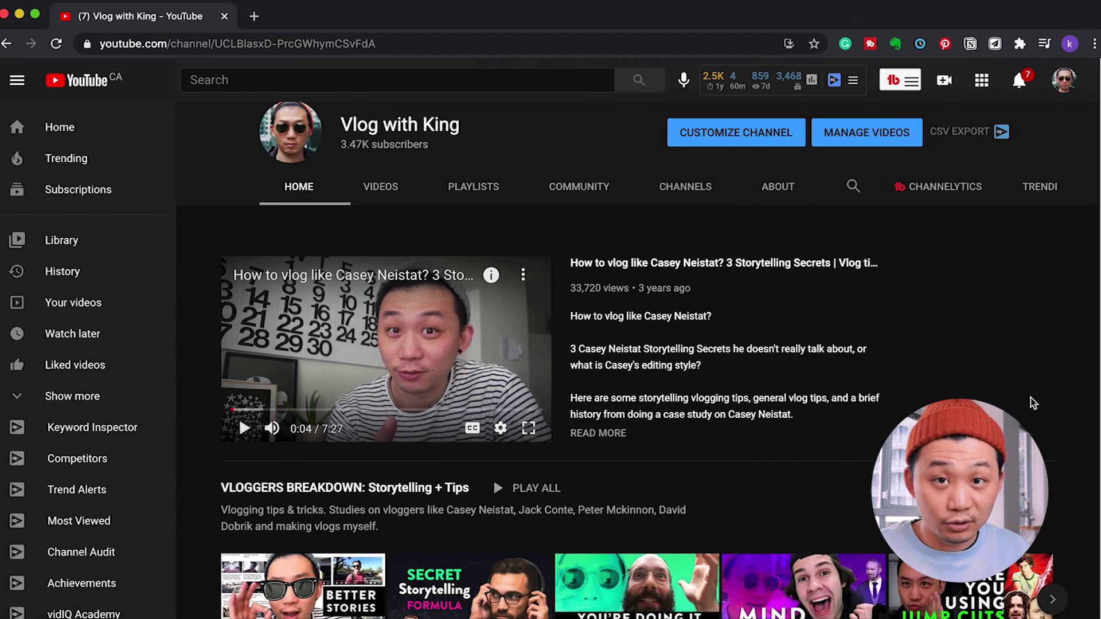
# - Search YouTube for 'how to tell stories effortlessly like' the YouTuber and read its 25/100 keyword score
pyautogui.write('/how to tell stories effortlessl')
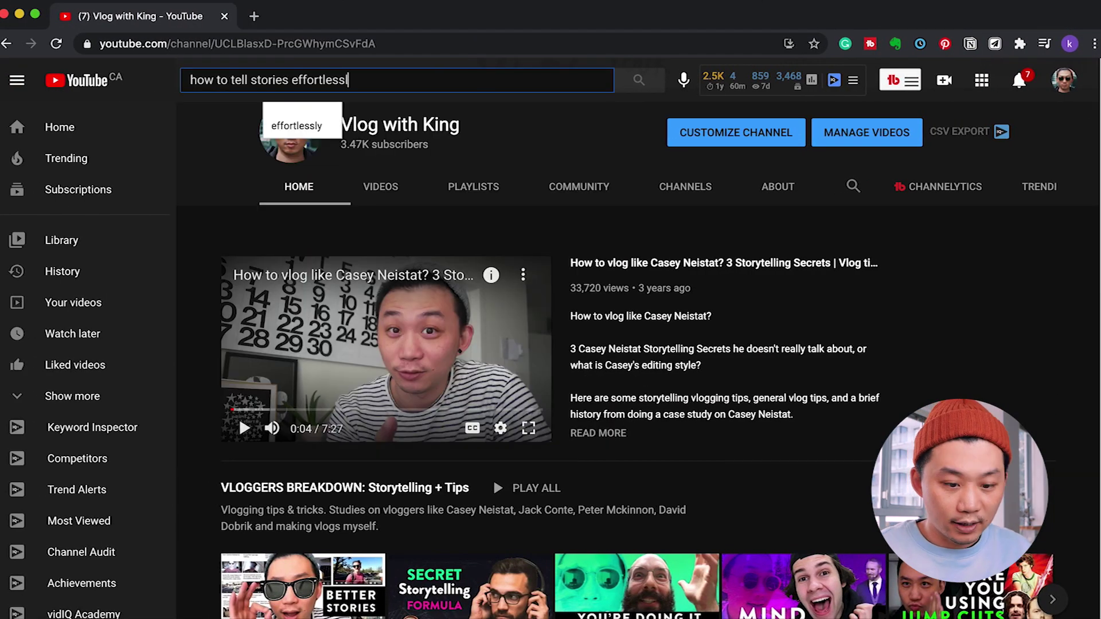
pyautogui.write('y like Ali Abdaal')
pyautogui.press('Return')
pyautogui.scroll(-5, 973, 257)
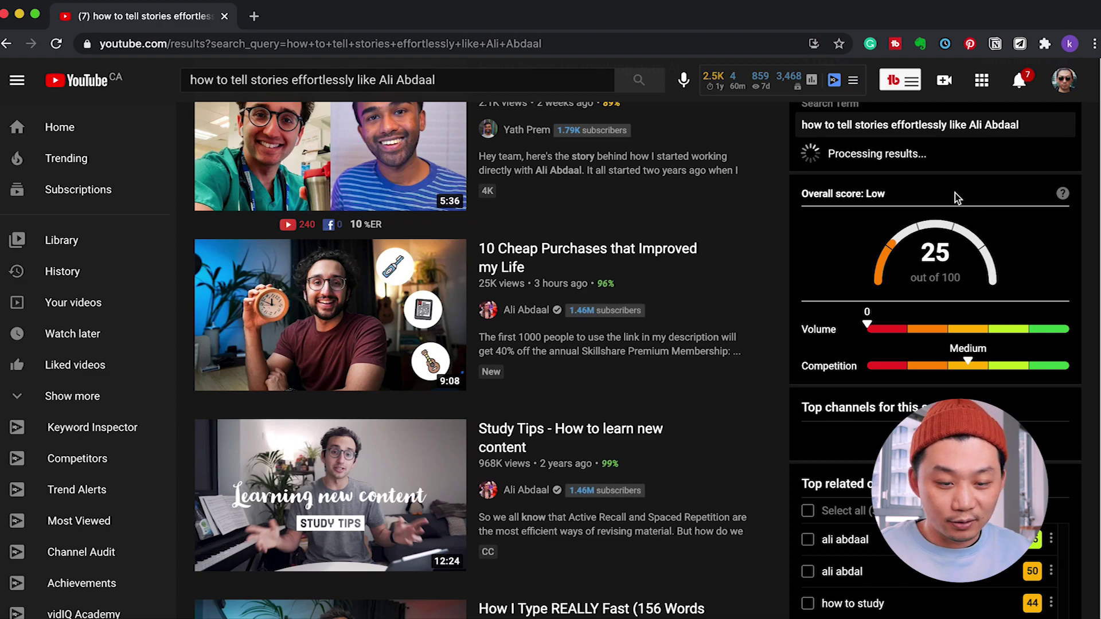
pyautogui.scroll(-3, 917, 264)
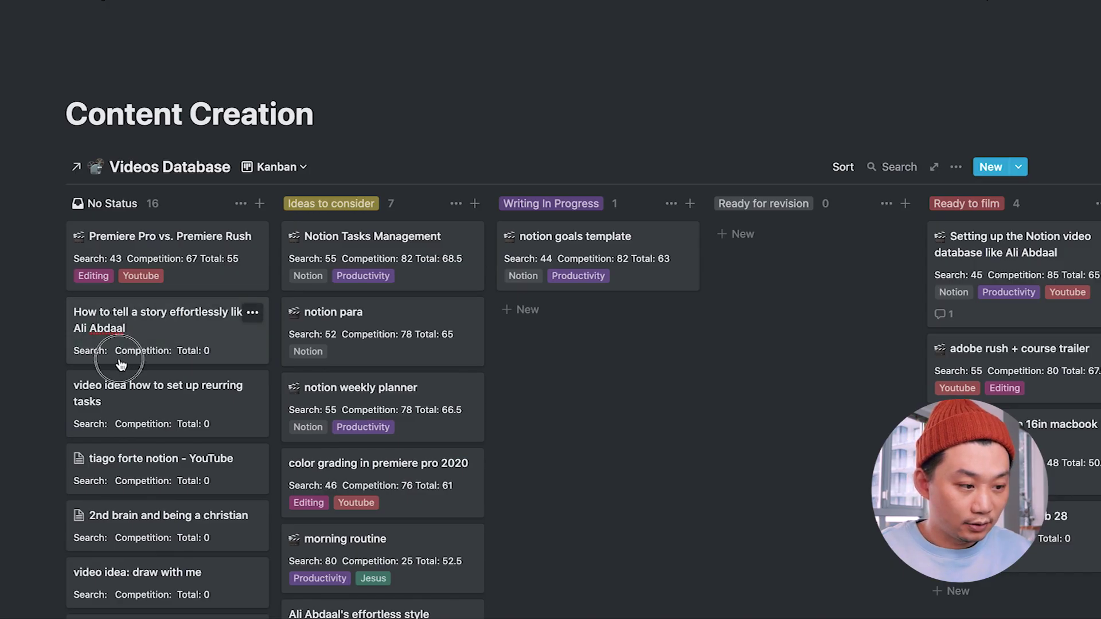
# - Give the storytelling card Search Volume 0 and Competition Score 50, for a Total of 25
pyautogui.click(121, 364)
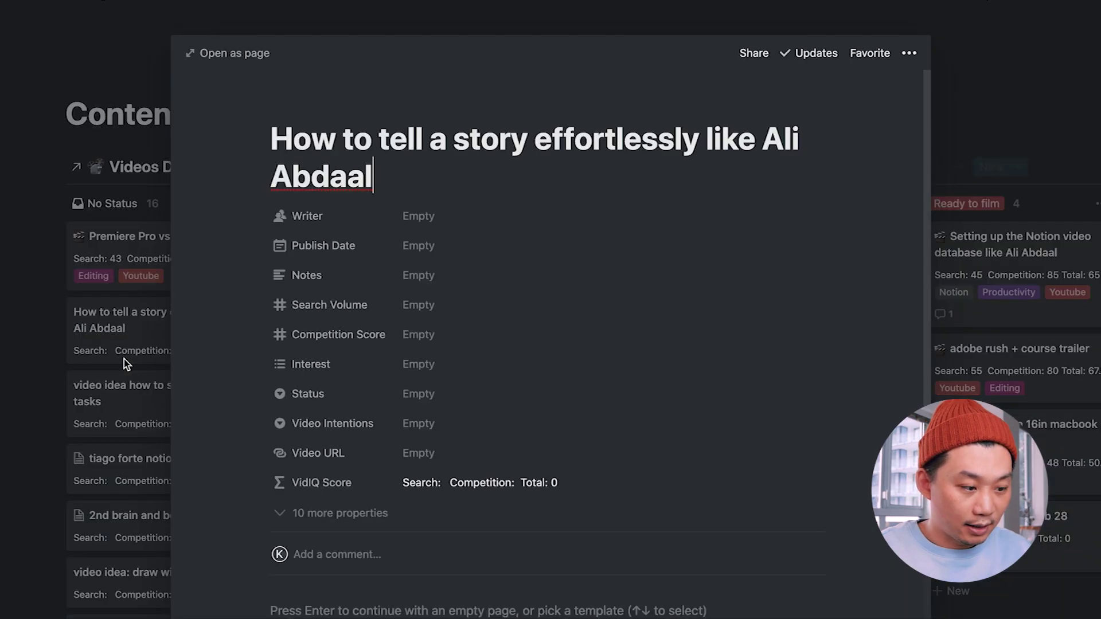
pyautogui.click(416, 304)
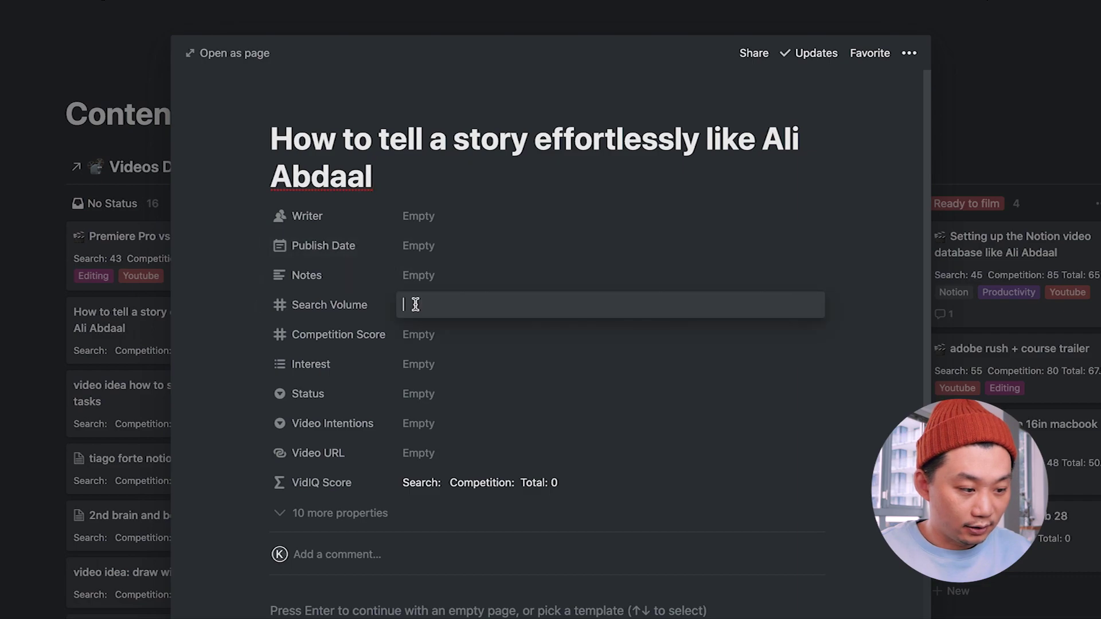
pyautogui.write('0')
pyautogui.press('Return')
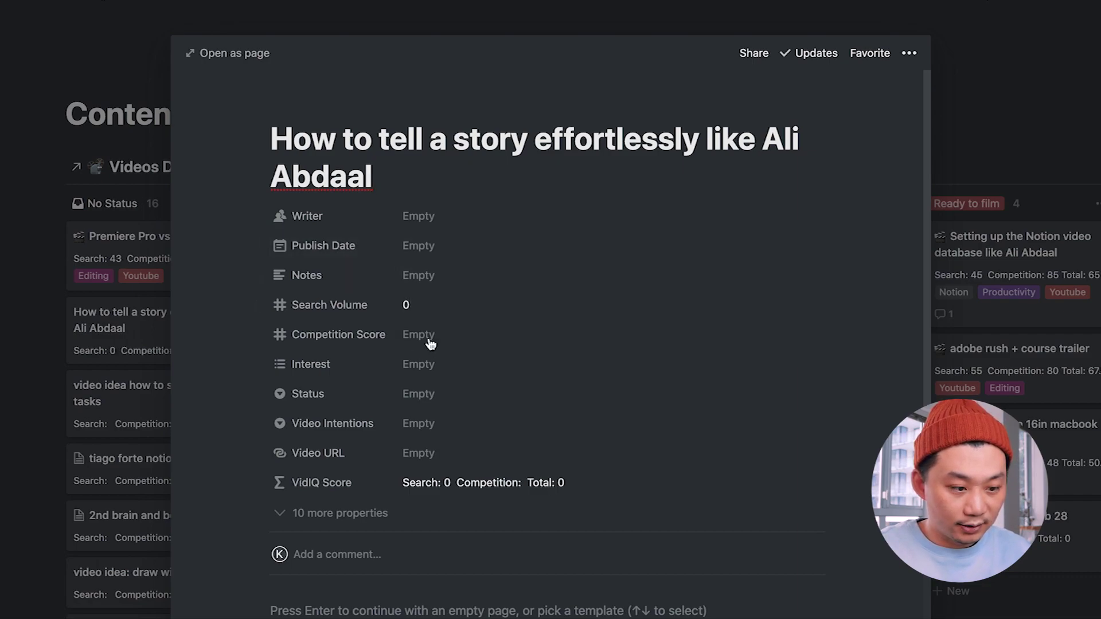
pyautogui.click(429, 338)
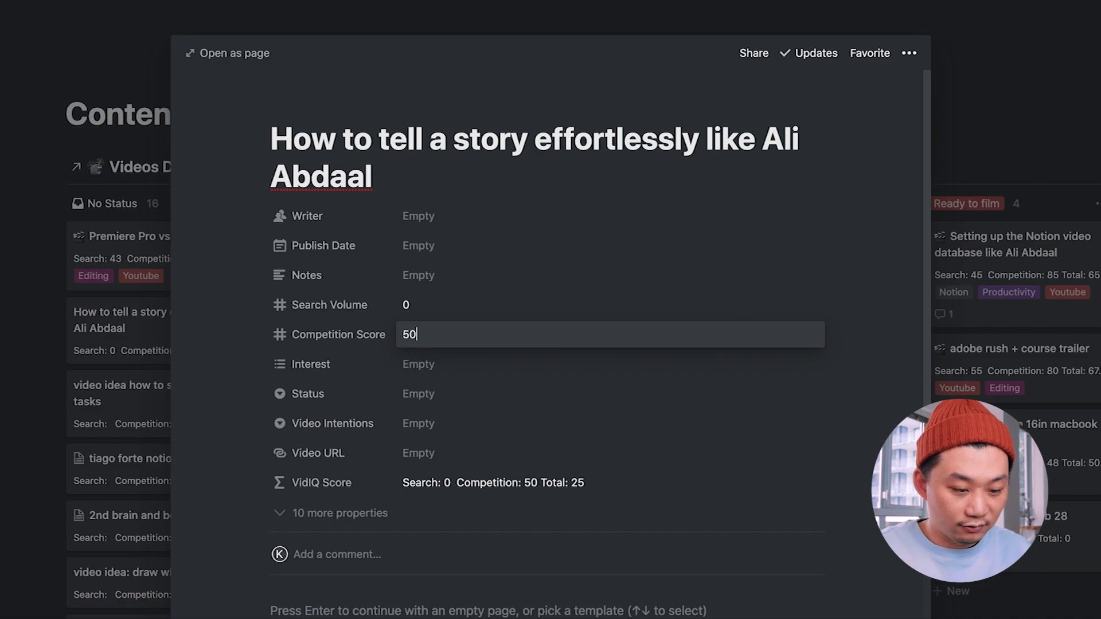
pyautogui.press('Return')
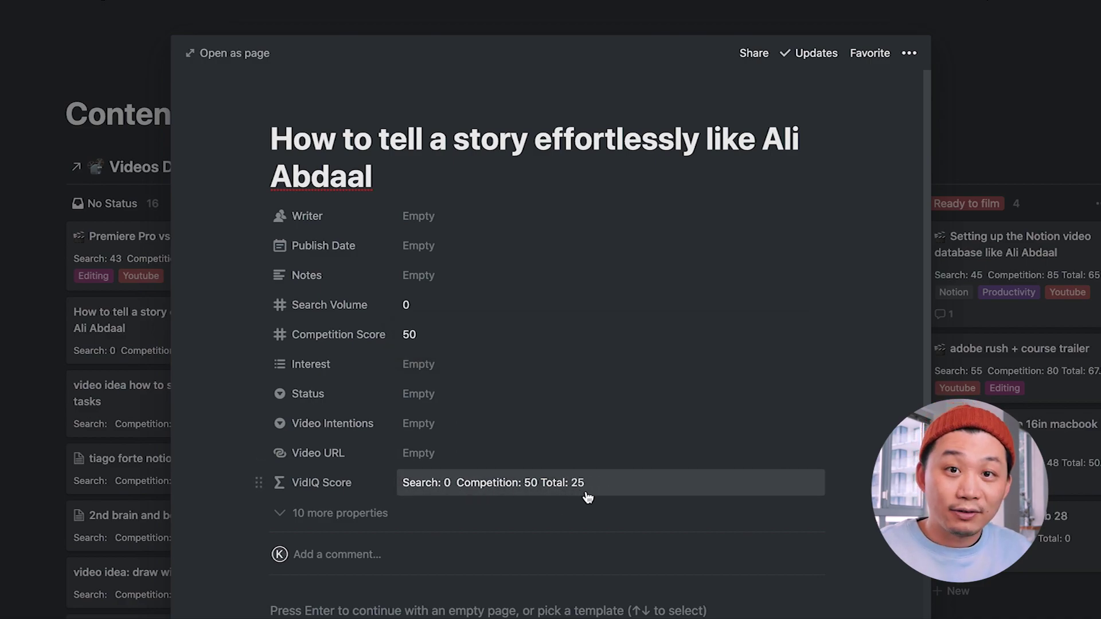
pyautogui.press('Escape')
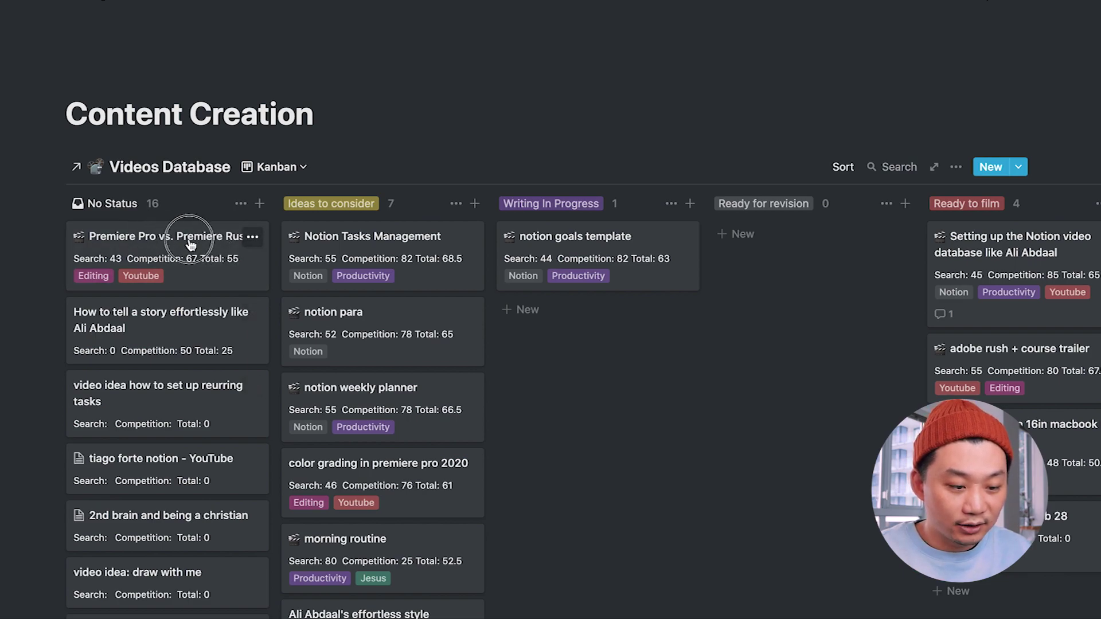
# - Drag the Premiere Pro vs. Premiere Rush card through Ideas to consider, Writing In Progress and later columns
pyautogui.moveTo(191, 244); pyautogui.dragTo(363, 228)
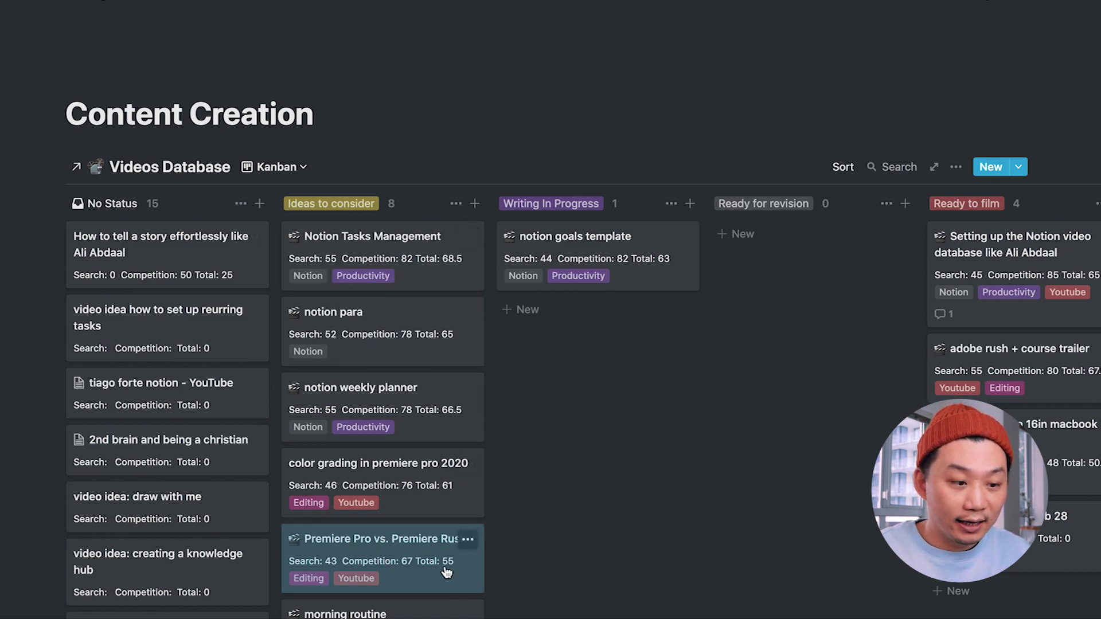
pyautogui.moveTo(405, 566); pyautogui.dragTo(776, 295)
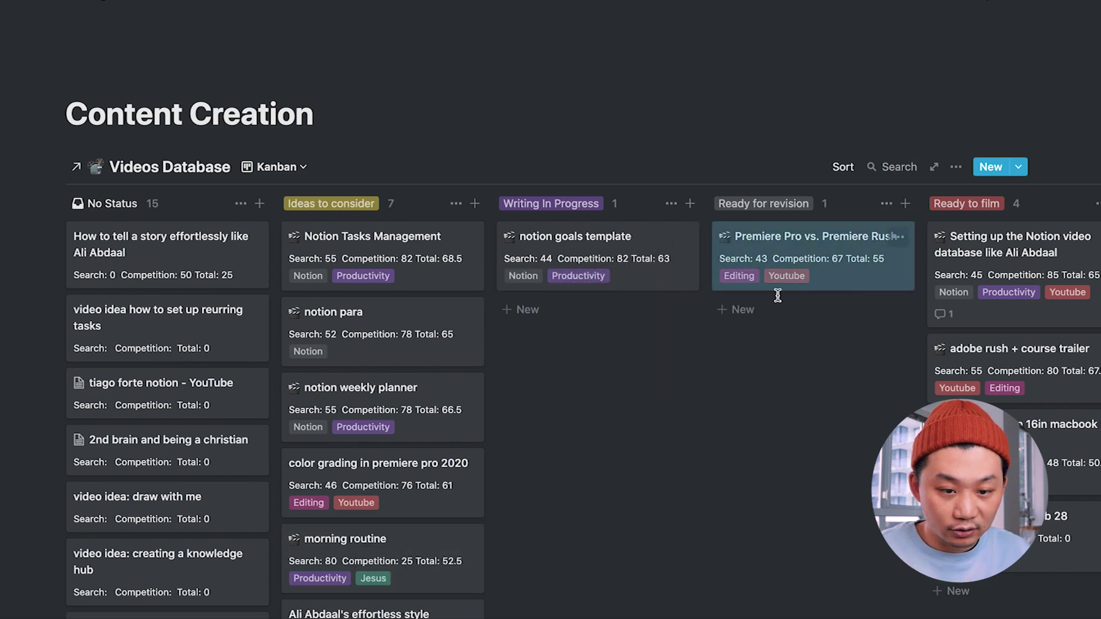
pyautogui.hscroll(3, 739, 298)
pyautogui.moveTo(747, 248); pyautogui.dragTo(883, 425)
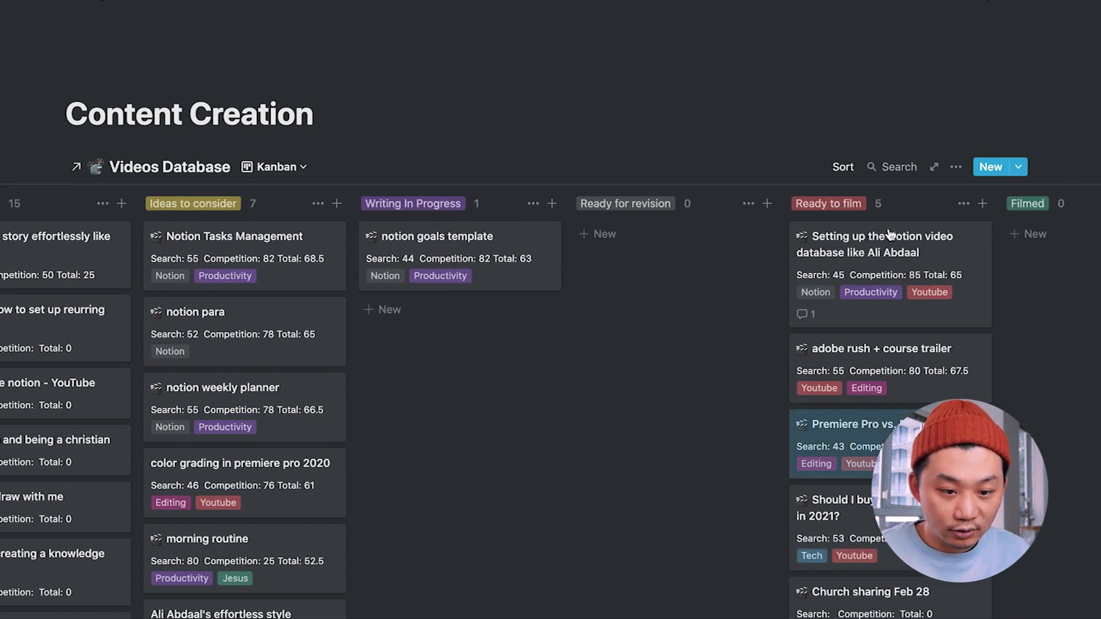
pyautogui.hscroll(3, 793, 424)
pyautogui.moveTo(793, 424); pyautogui.dragTo(978, 240)
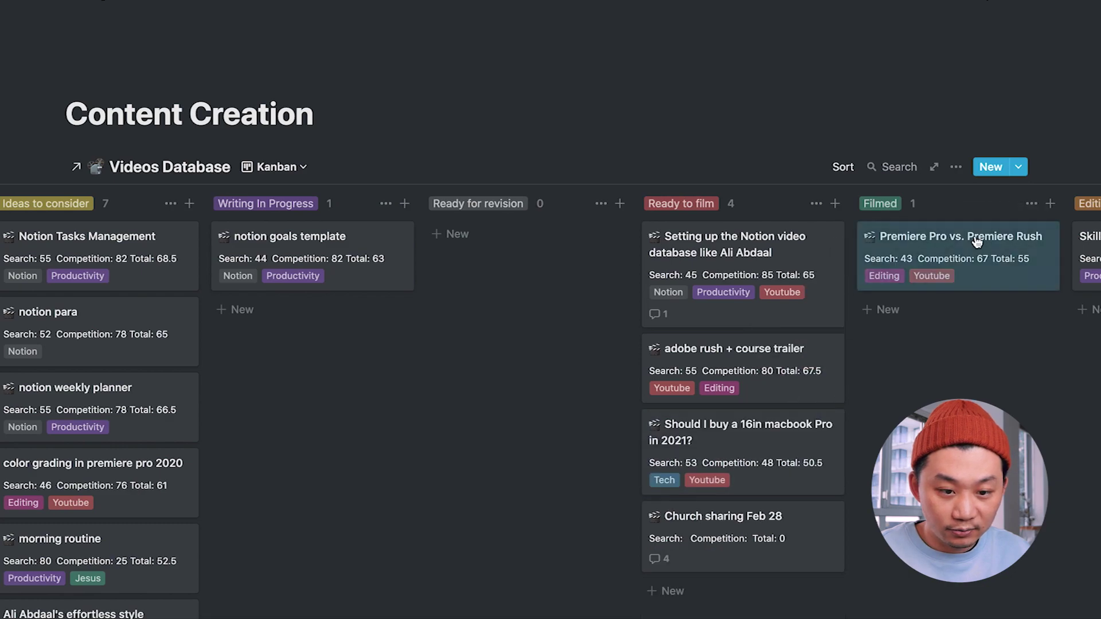
pyautogui.hscroll(5, 934, 315)
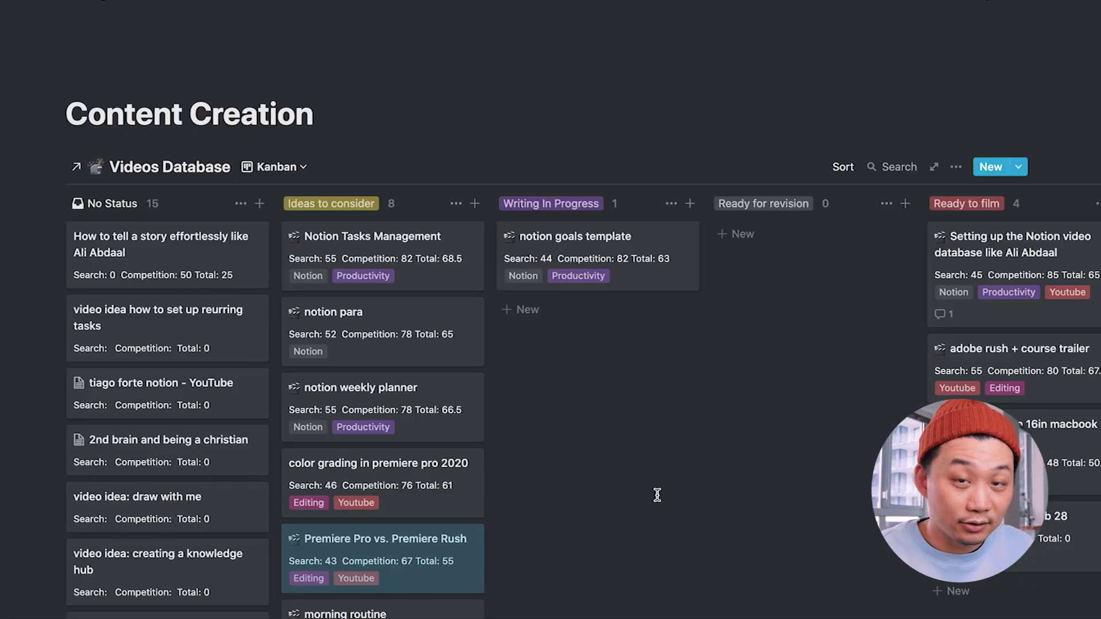
# - Scroll to the Content Calendar and flip to February 2021, then back to March 2021
pyautogui.scroll(-15, 657, 495)
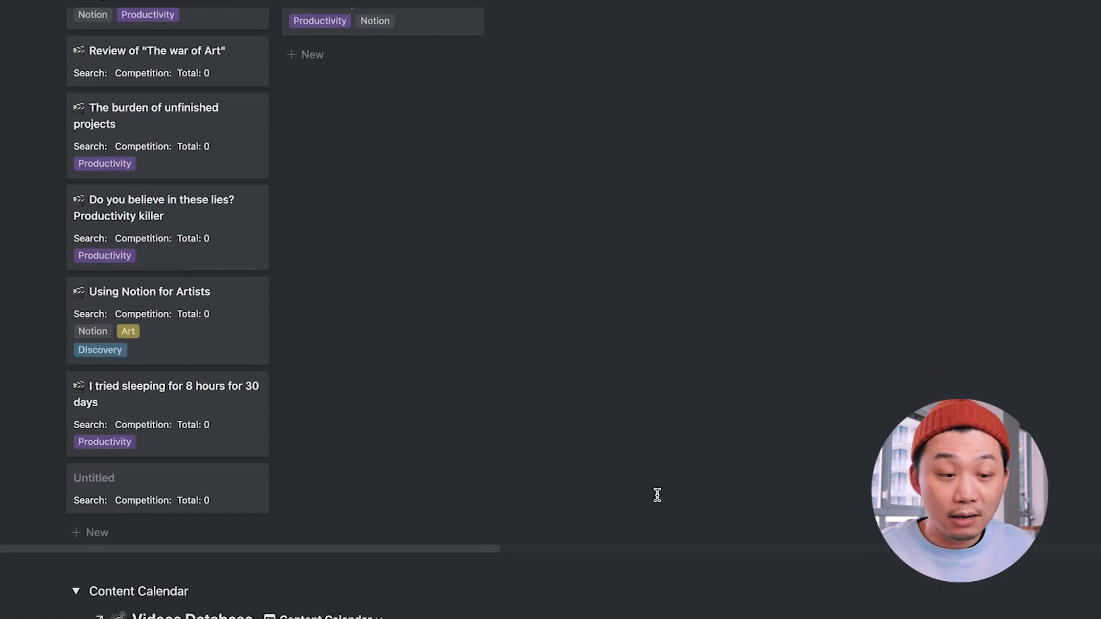
pyautogui.scroll(-5, 657, 495)
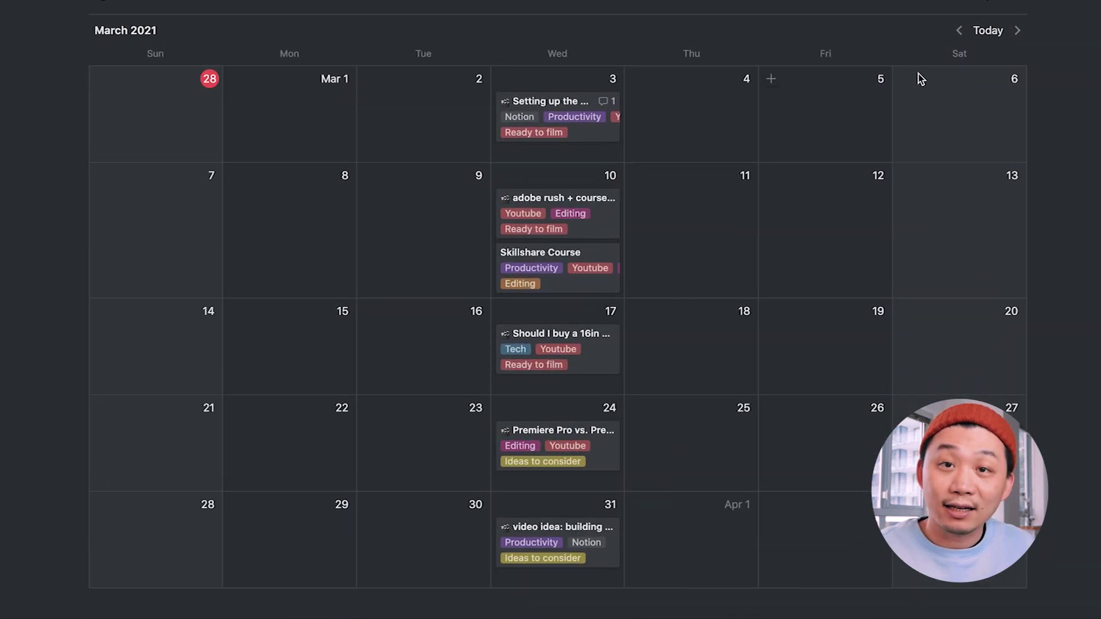
pyautogui.click(956, 33)
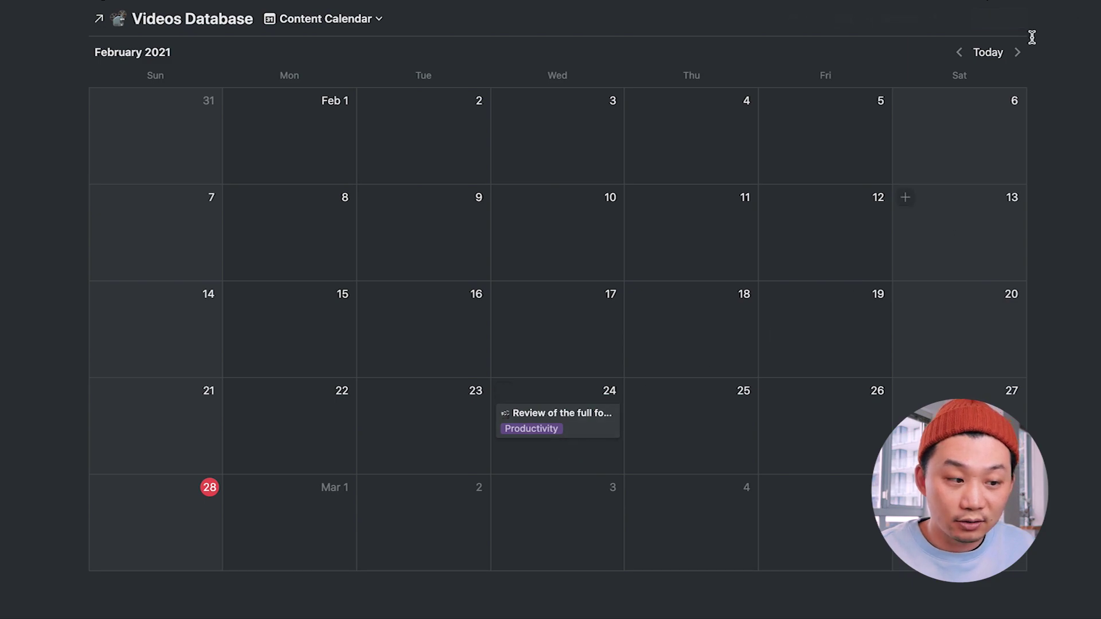
pyautogui.click(1018, 52)
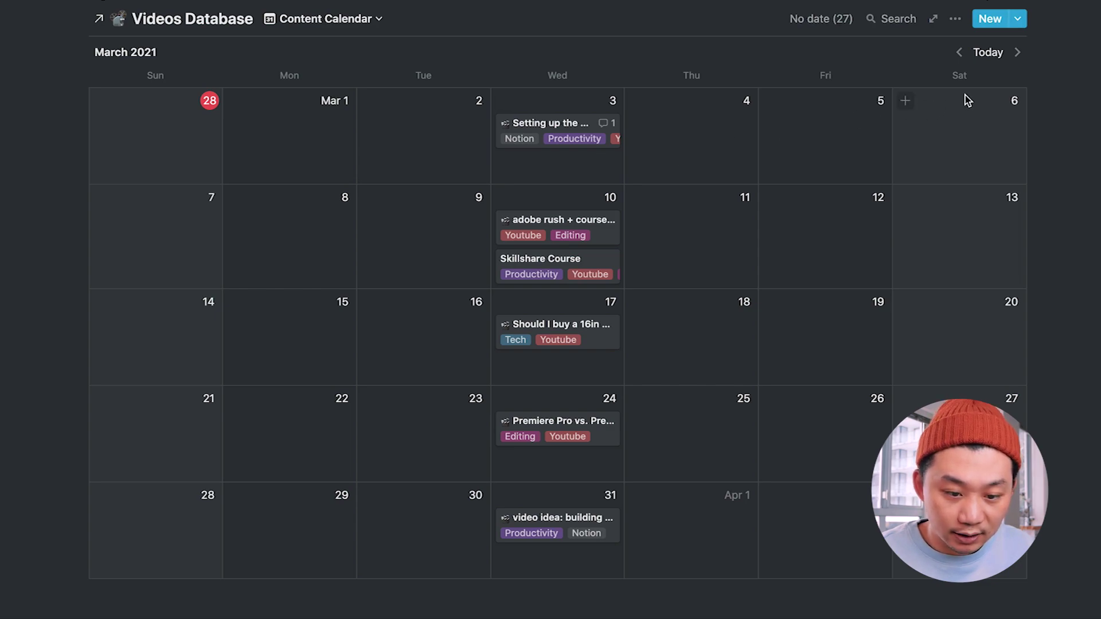
# - Show each video's Status property on the Content Calendar cards
pyautogui.click(954, 19)
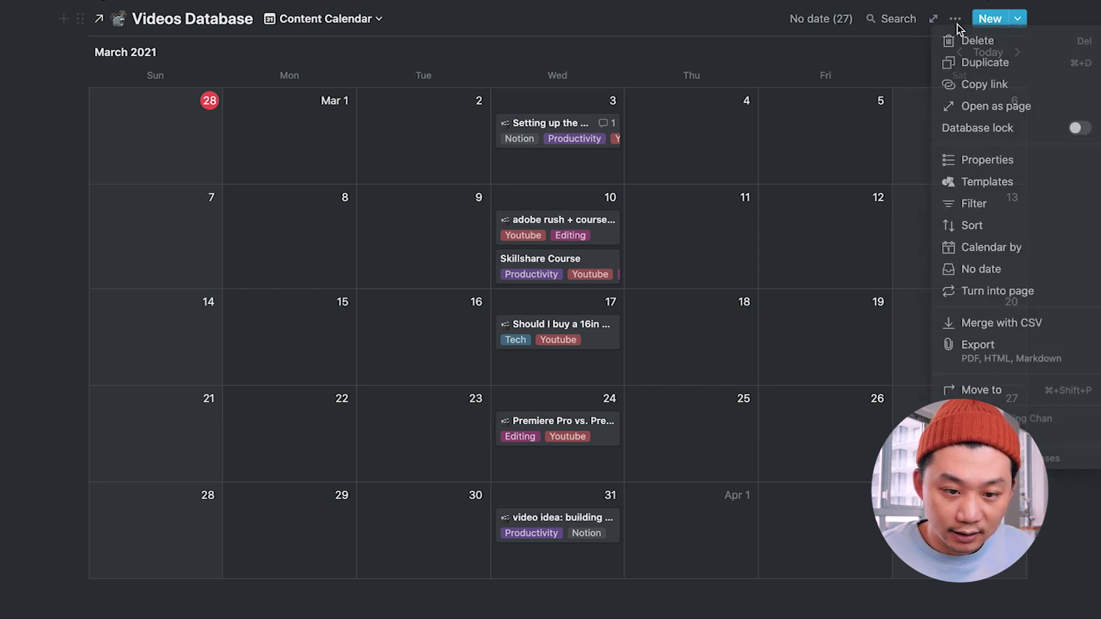
pyautogui.click(964, 161)
pyautogui.scroll(-1, 878, 373)
pyautogui.click(882, 348)
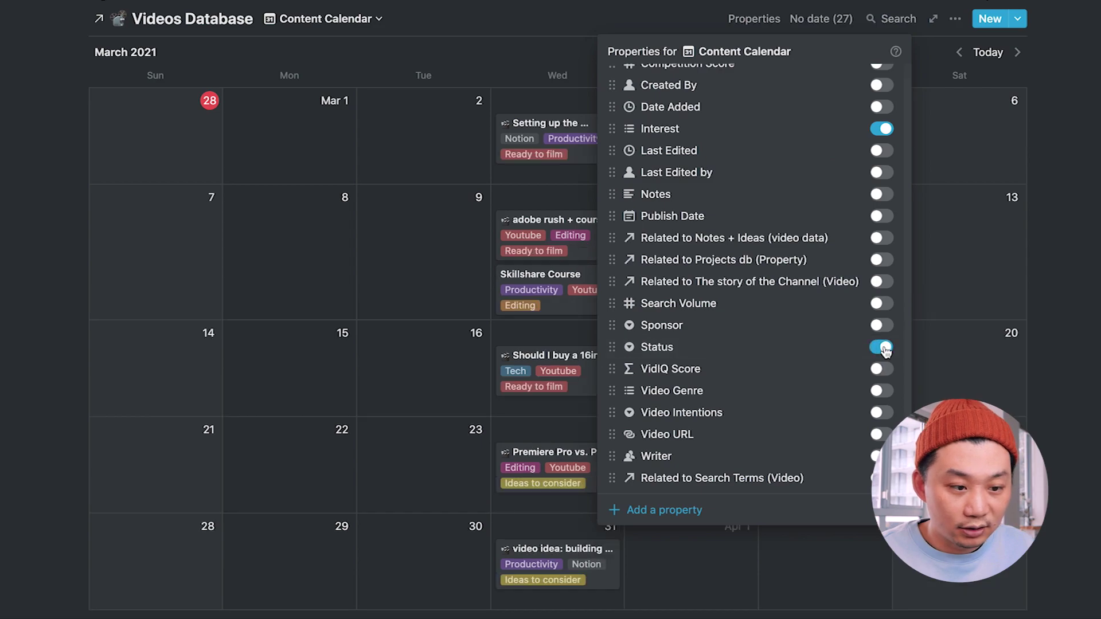
pyautogui.click(1050, 202)
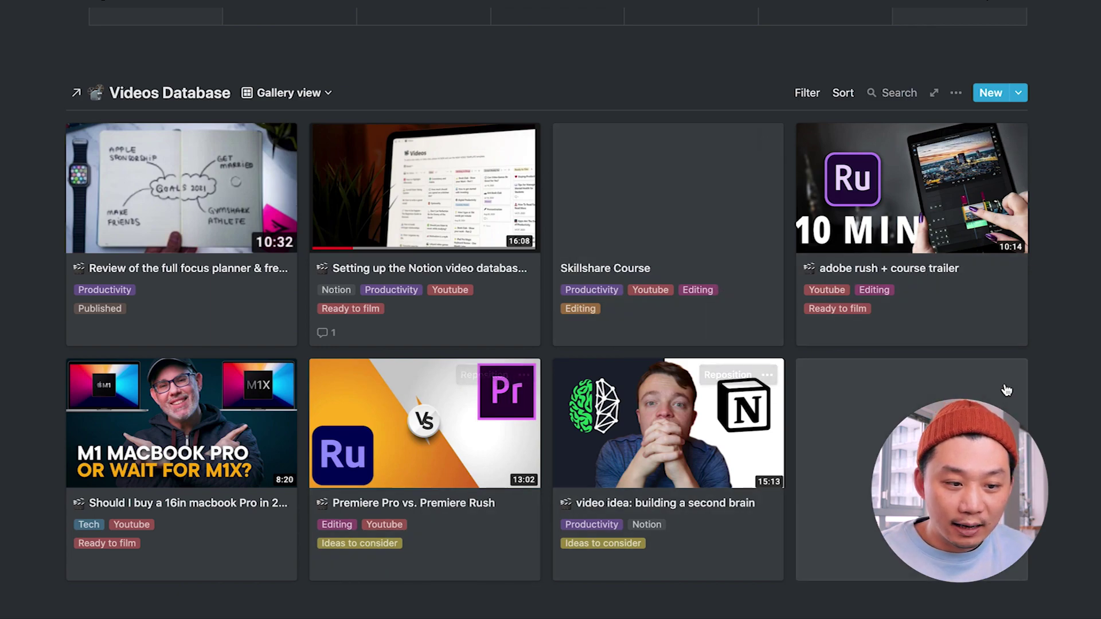
# - Scroll down past the Videos Database gallery view
pyautogui.scroll(-1, 1061, 214)
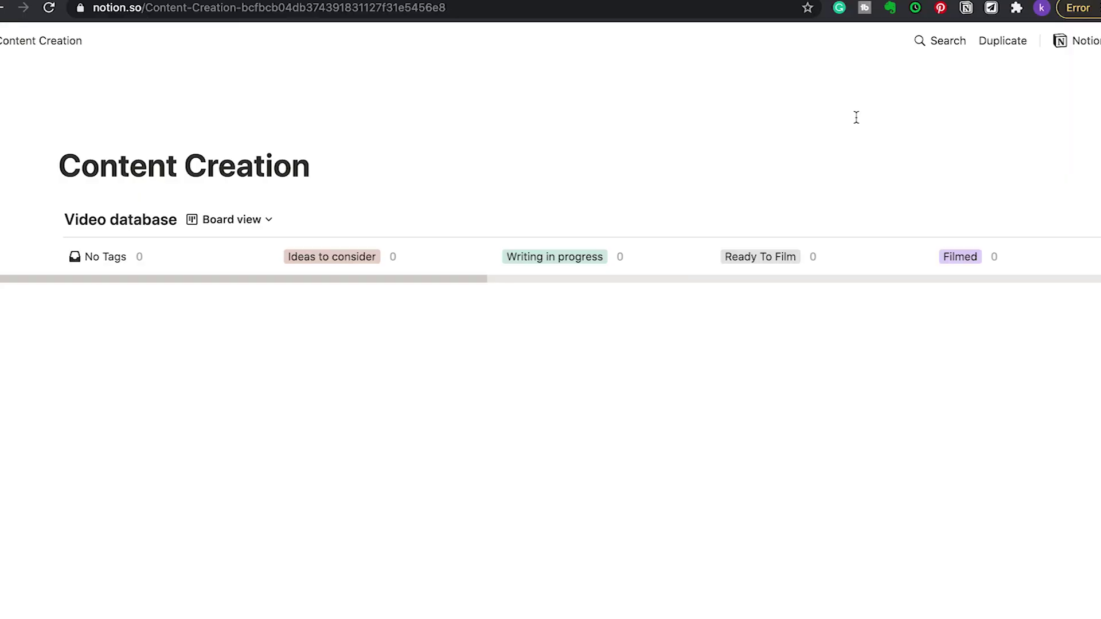
# - Duplicate the Content Creation template into a workspace
pyautogui.click(995, 43)
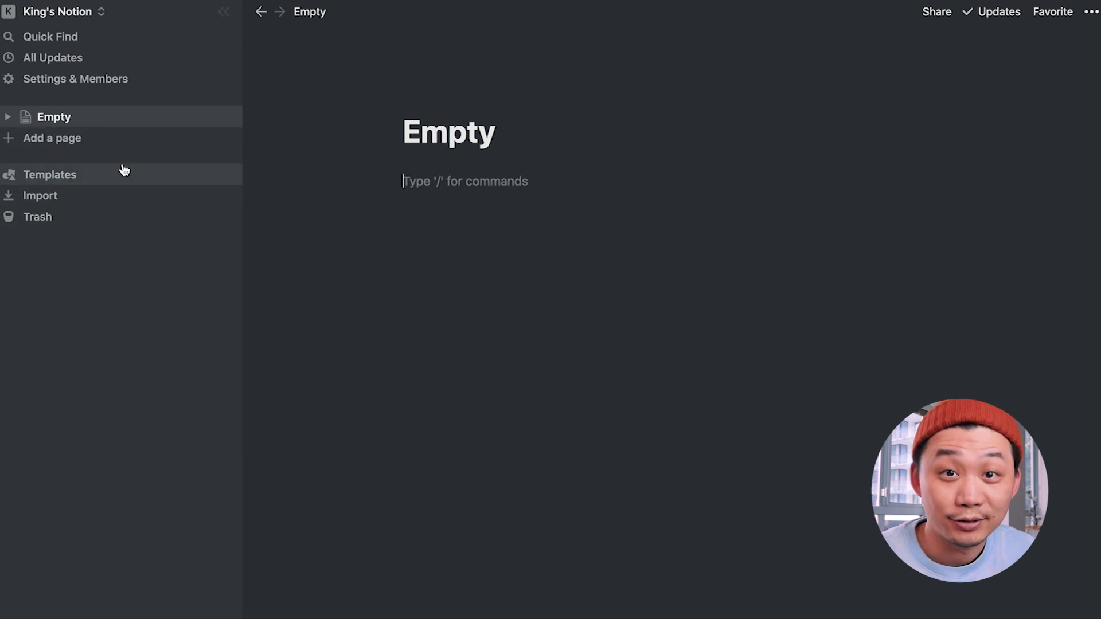
# - Create an empty 'Content Creation' page holding an inline table database named 'Video'
pyautogui.click(118, 140)
pyautogui.write('Content Creation')
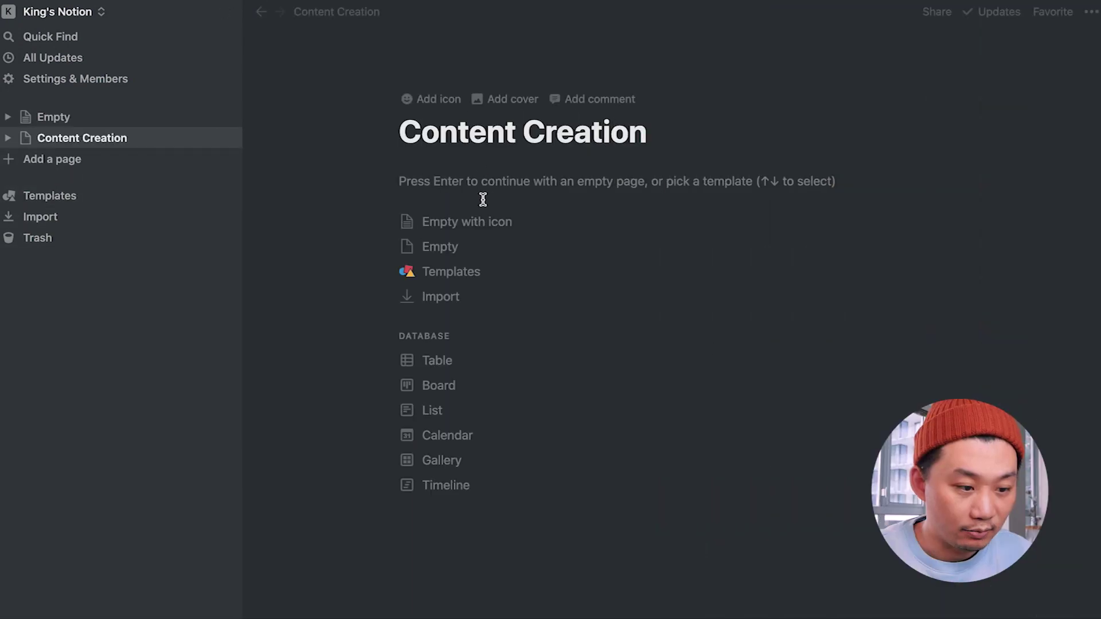
pyautogui.click(450, 247)
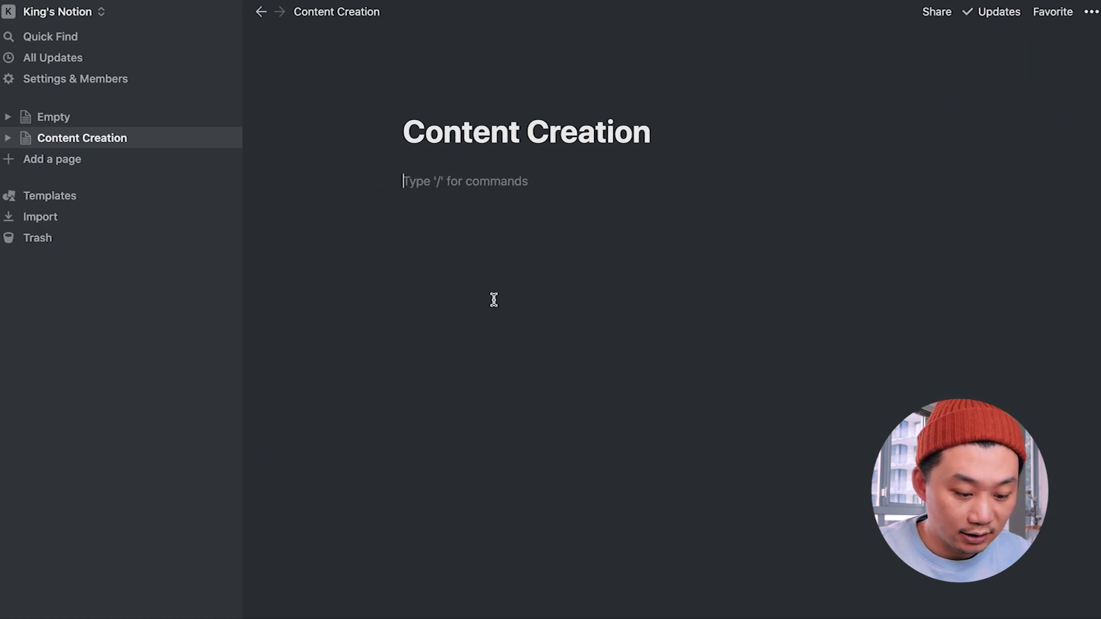
pyautogui.write('/table')
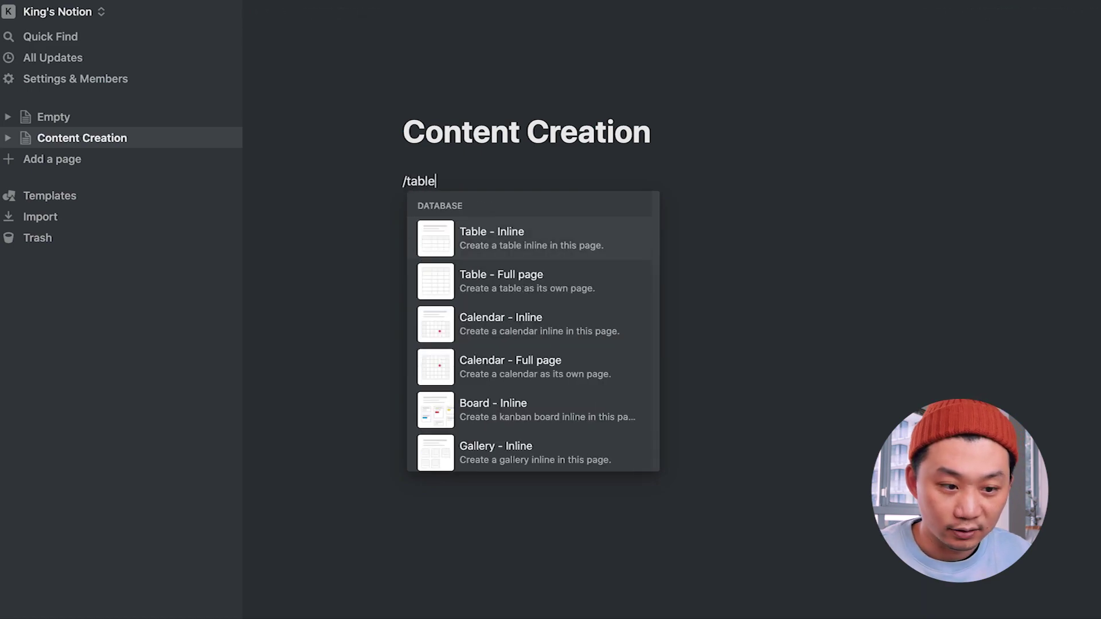
pyautogui.click(484, 230)
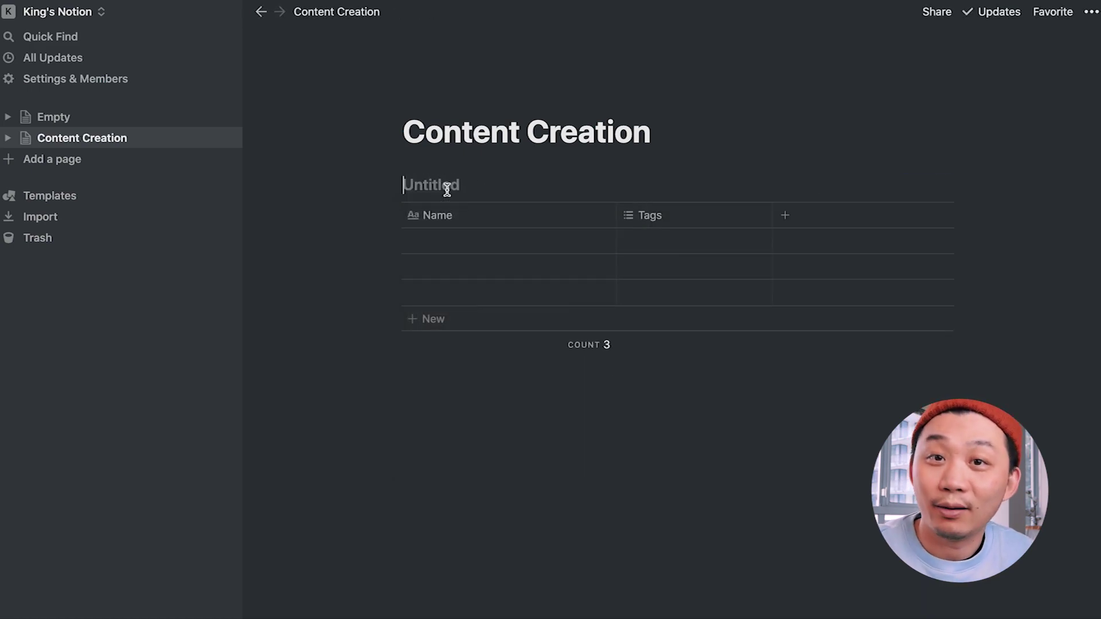
pyautogui.write('Video database')
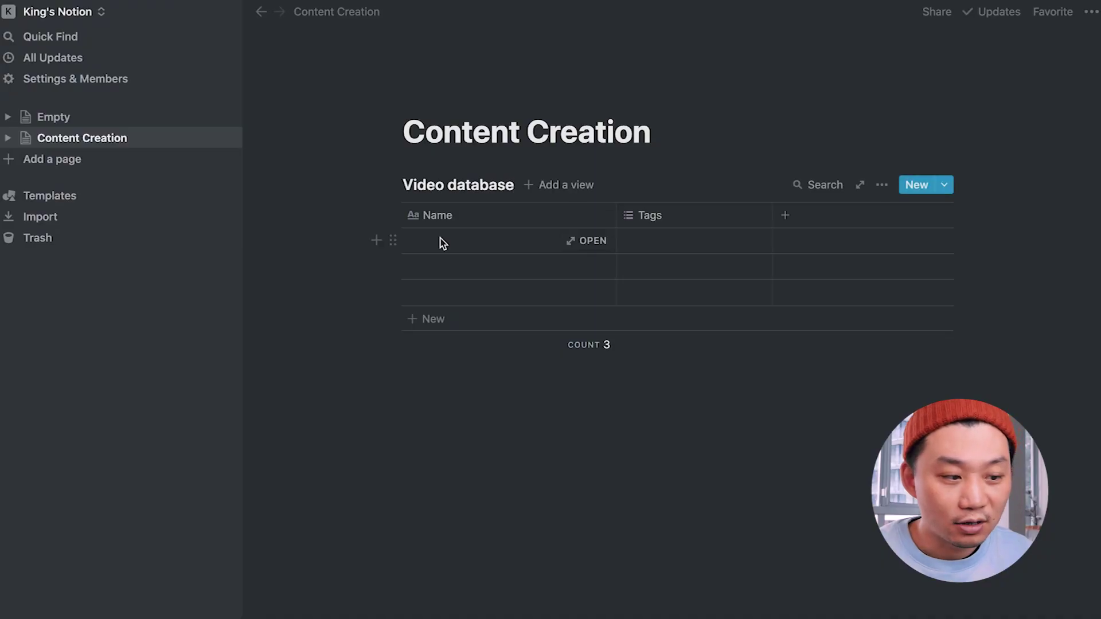
pyautogui.click(443, 244)
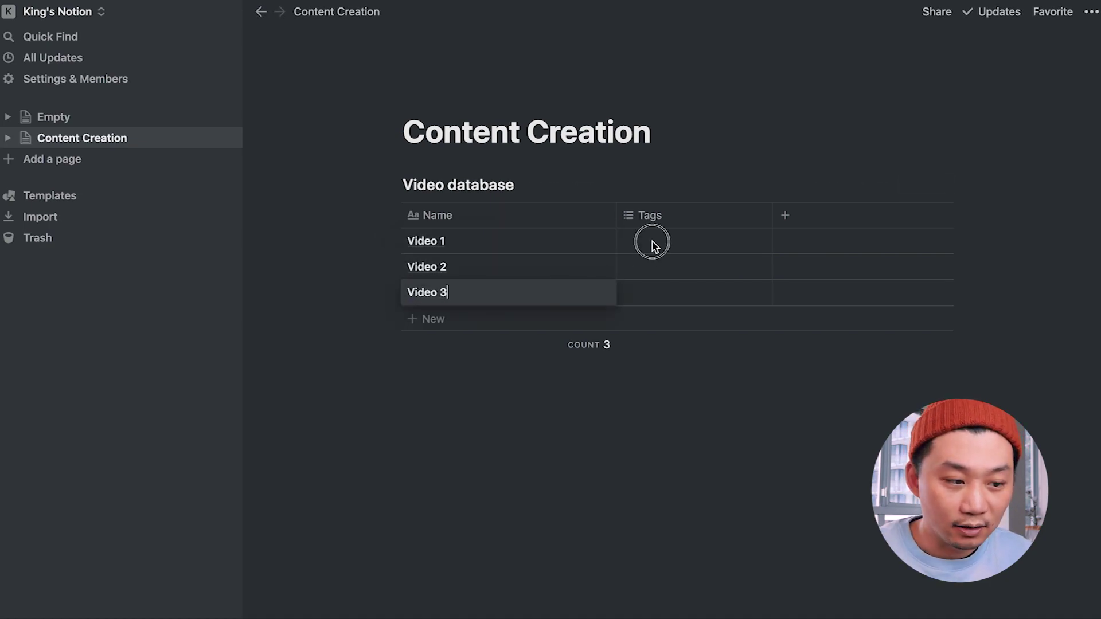
pyautogui.press('Escape')
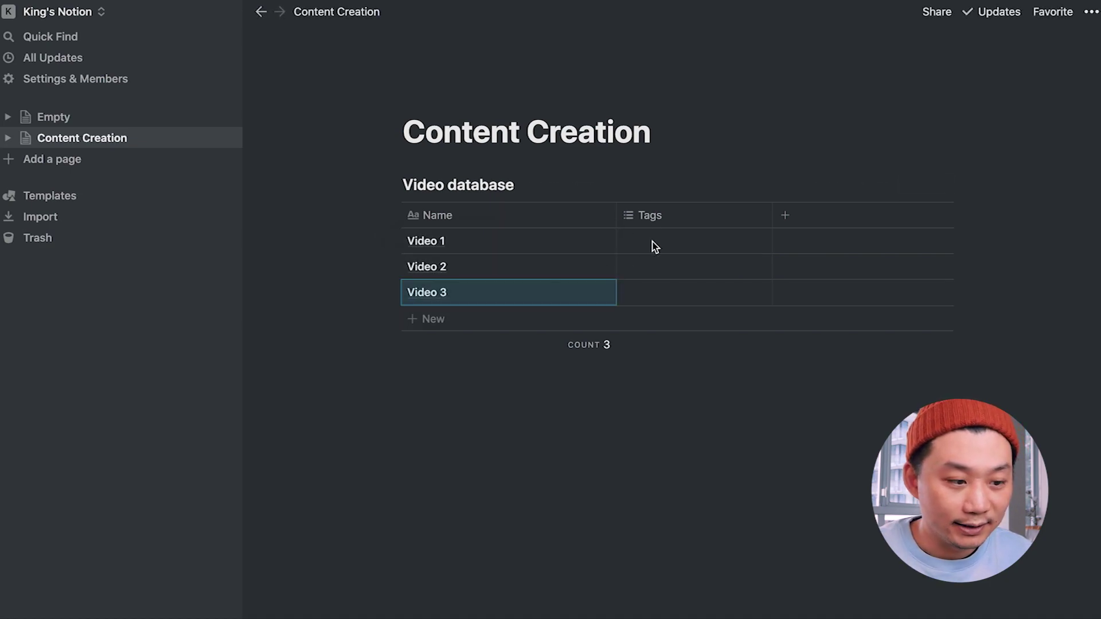
# - Add Tags options Ideas to consider, Writing in progress, Ready To Film, Filmed, Ready For Publish, Published, BBT for Celebration, :D
pyautogui.click(652, 241)
pyautogui.write('Ideas to')
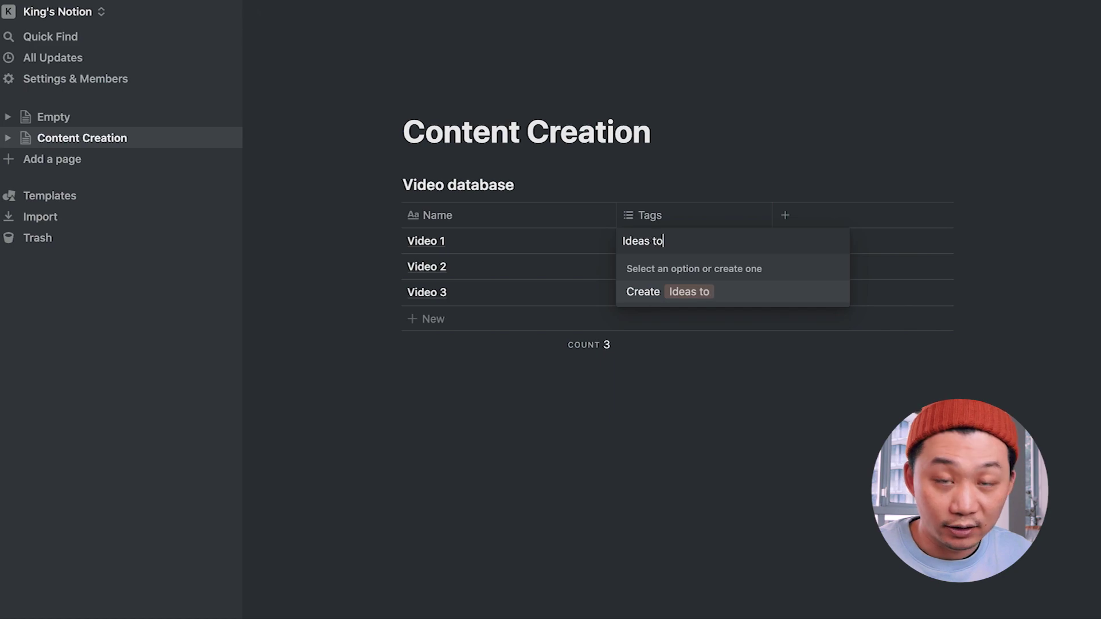
pyautogui.write(' consider')
pyautogui.press('Return')
pyautogui.write('Writing in progress')
pyautogui.press('Return')
pyautogui.write('R')
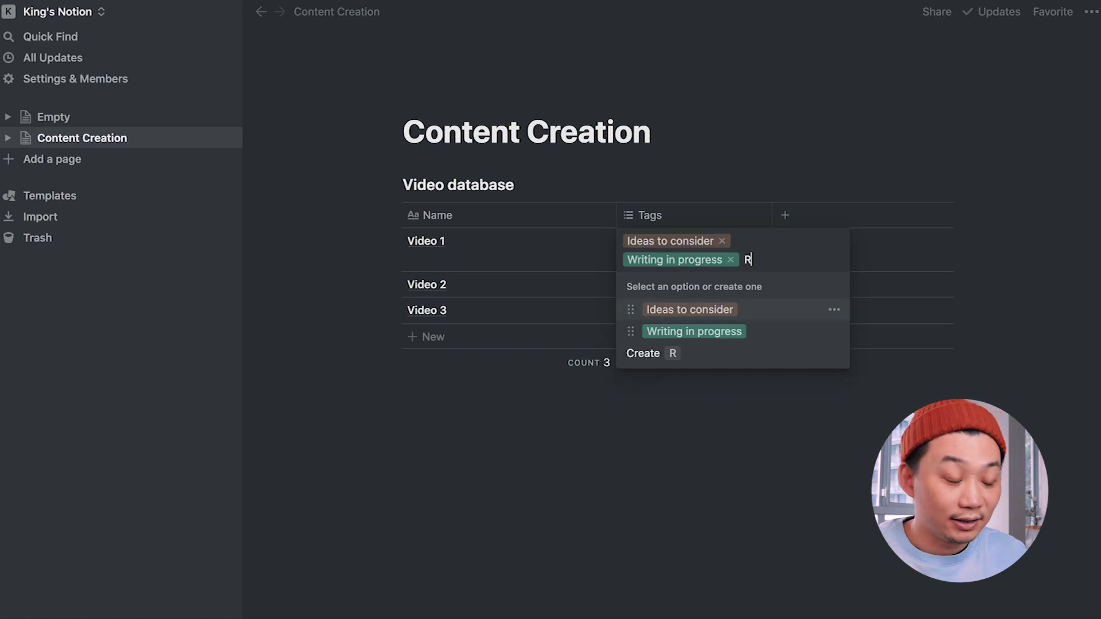
pyautogui.write('eady To Film')
pyautogui.press('Return')
pyautogui.write('Filmed')
pyautogui.press('Return')
pyautogui.write('Editing')
pyautogui.press('Return')
pyautogui.write('Edited')
pyautogui.press('Return')
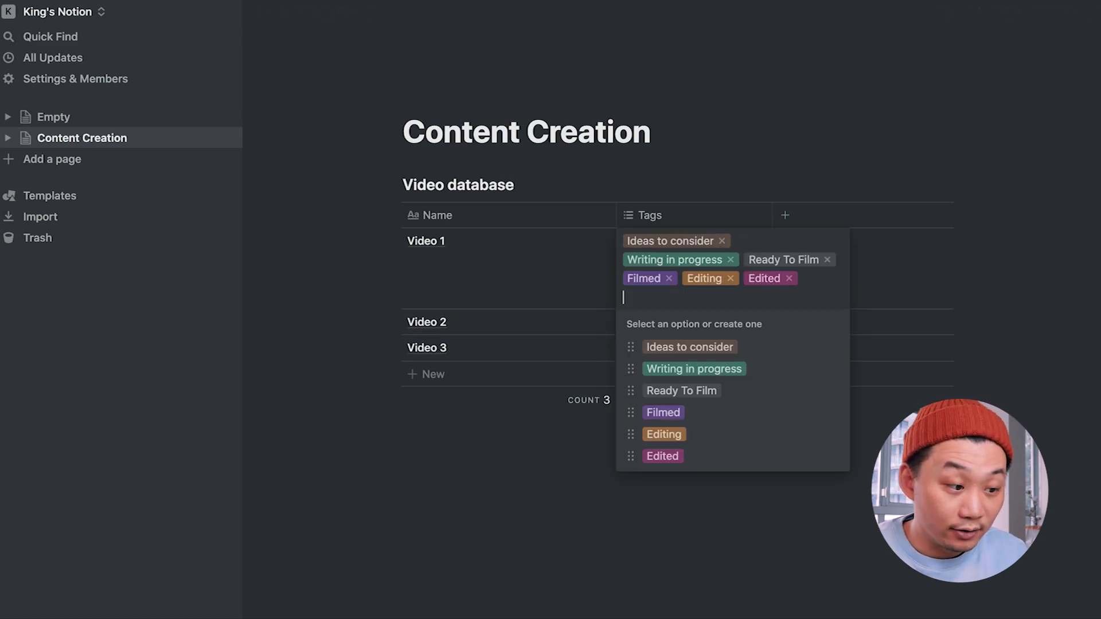
pyautogui.write('Ready For ')
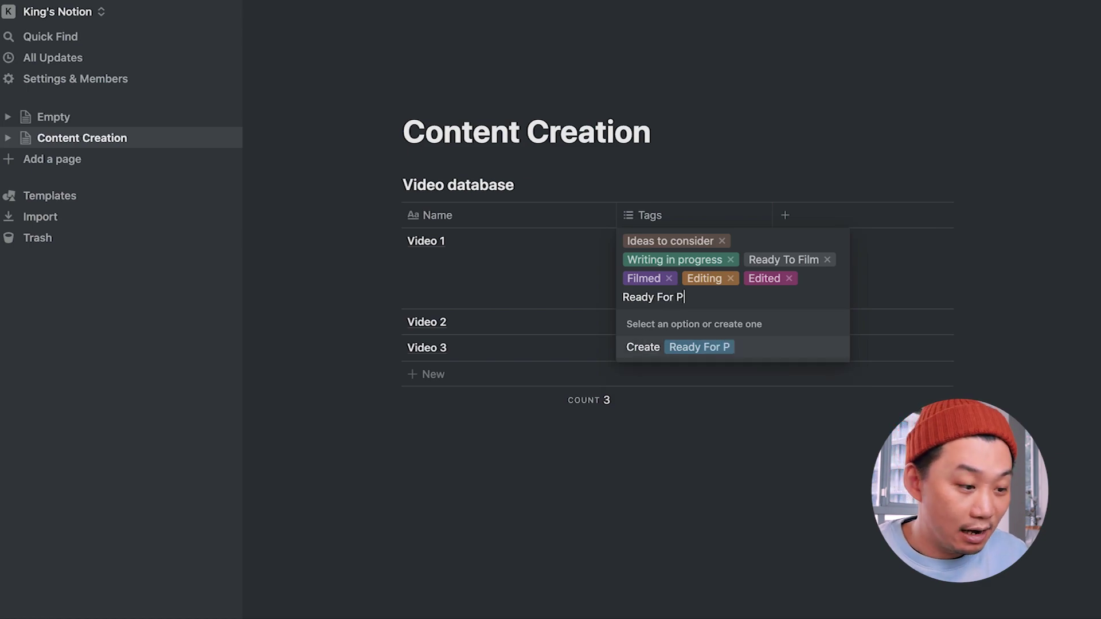
pyautogui.write('Publish')
pyautogui.press('Return')
pyautogui.write('Published')
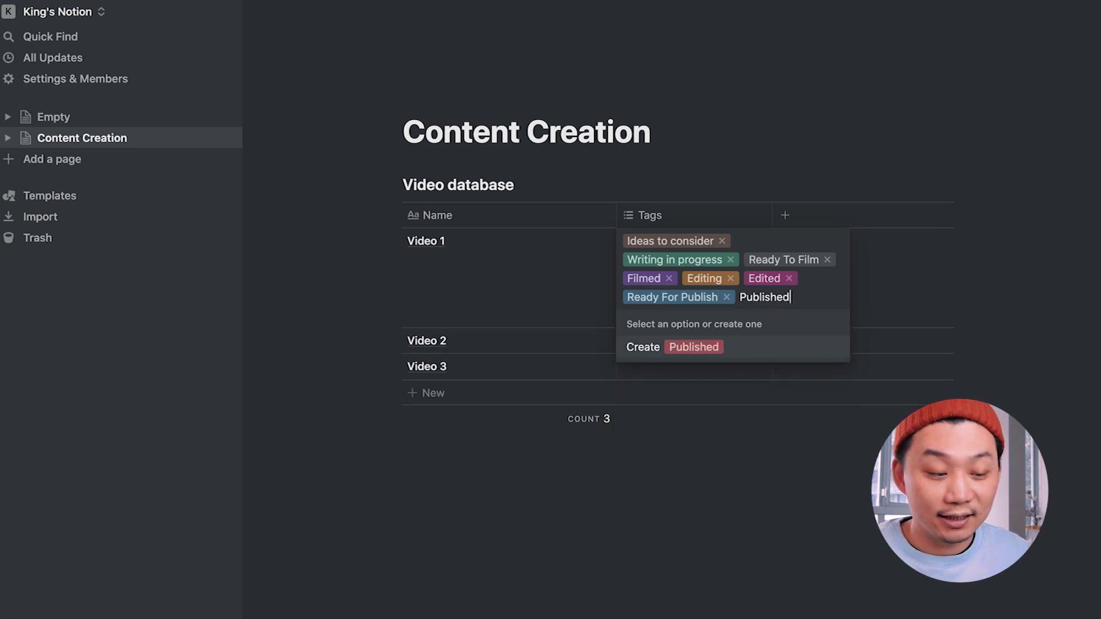
pyautogui.press('Return')
pyautogui.write('BB')
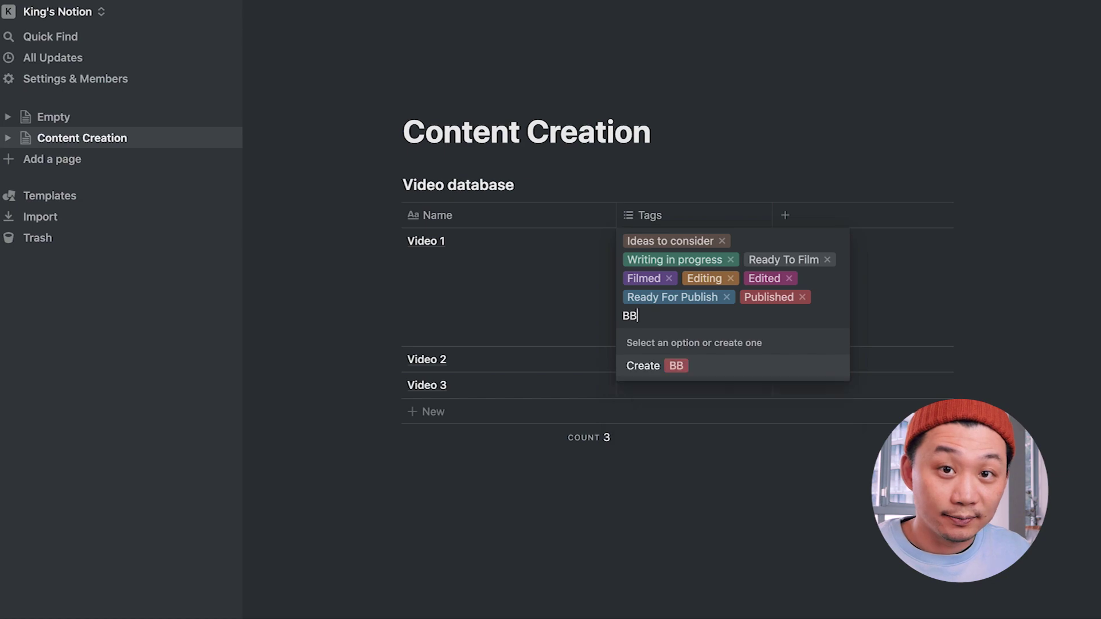
pyautogui.write('T for Celebration')
pyautogui.press('Return')
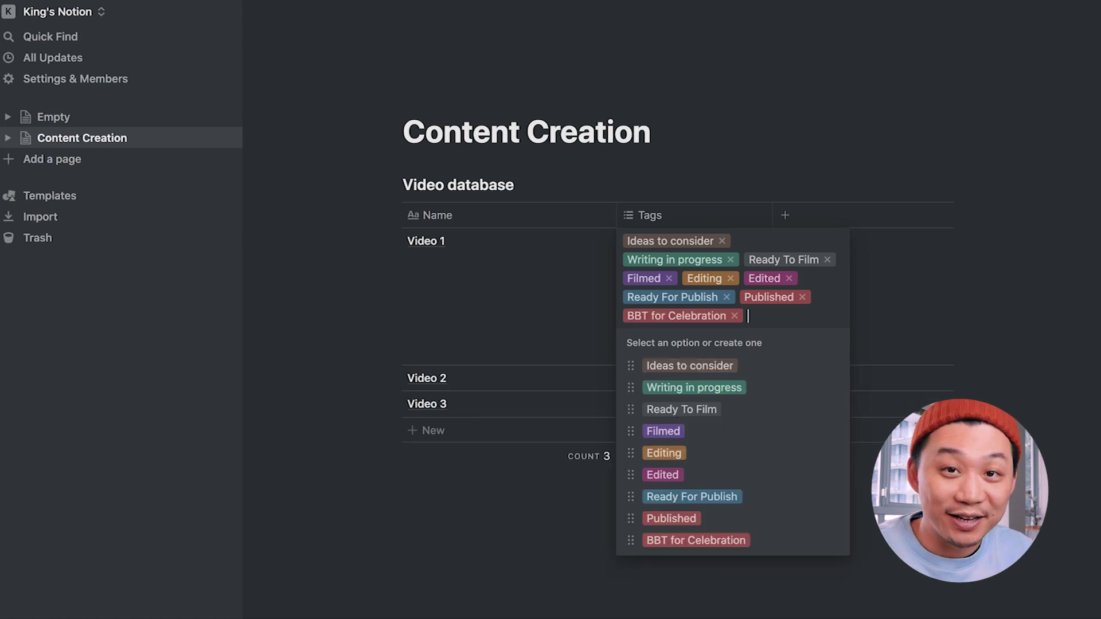
pyautogui.write(':D')
pyautogui.press('Return')
pyautogui.press('Escape')
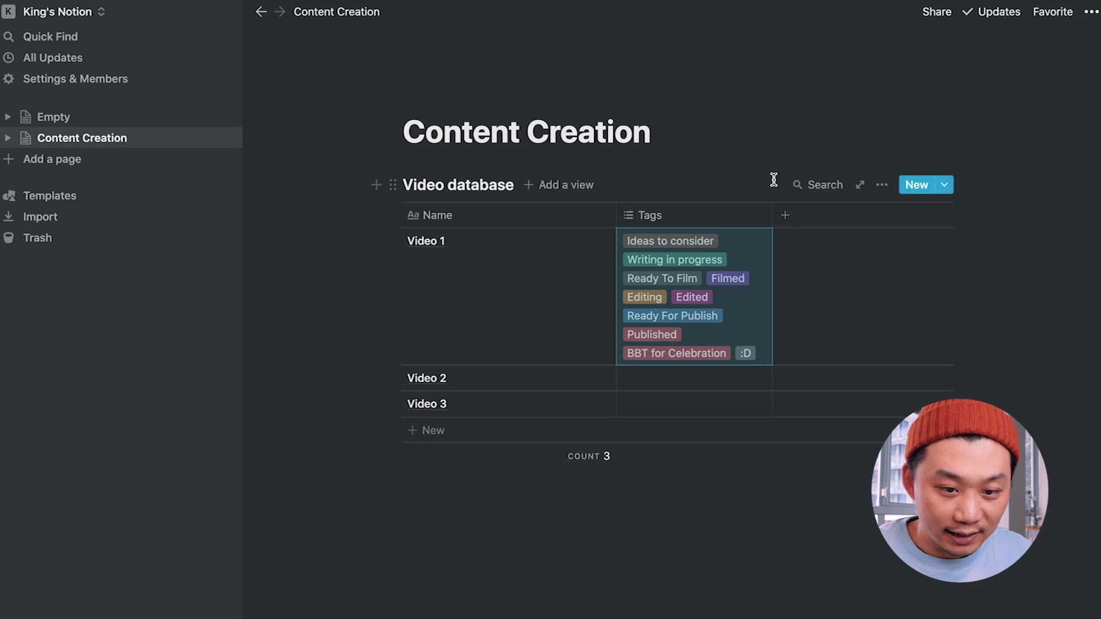
# - Change Tags to a single-select property and set Video 1 to Ideas to consider
pyautogui.click(707, 219)
pyautogui.moveTo(707, 308)
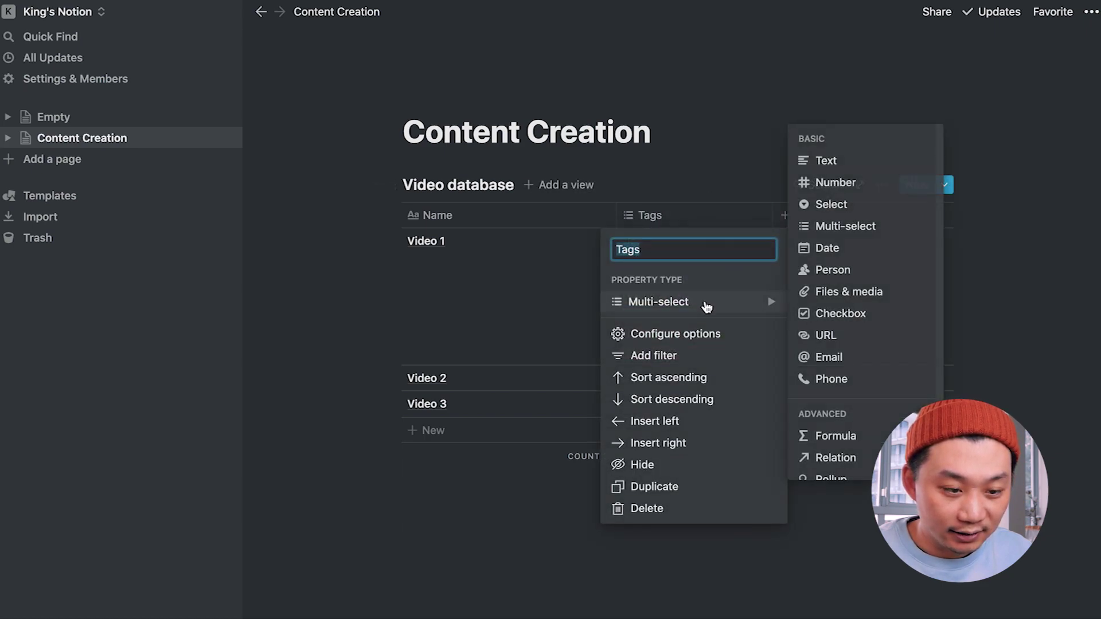
pyautogui.click(852, 205)
pyautogui.click(739, 241)
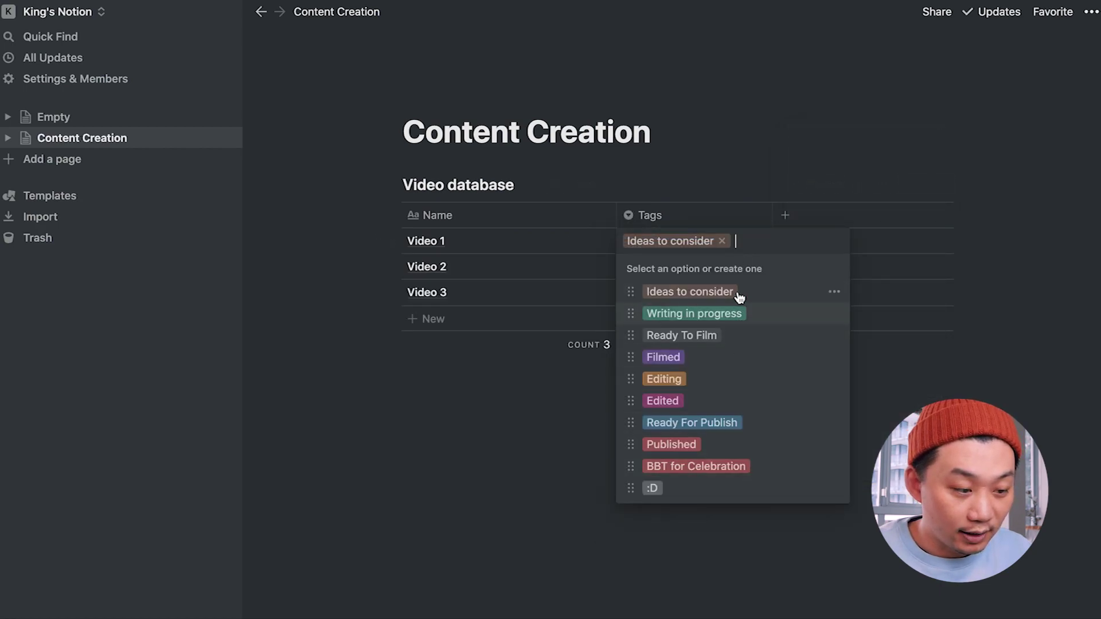
pyautogui.click(749, 165)
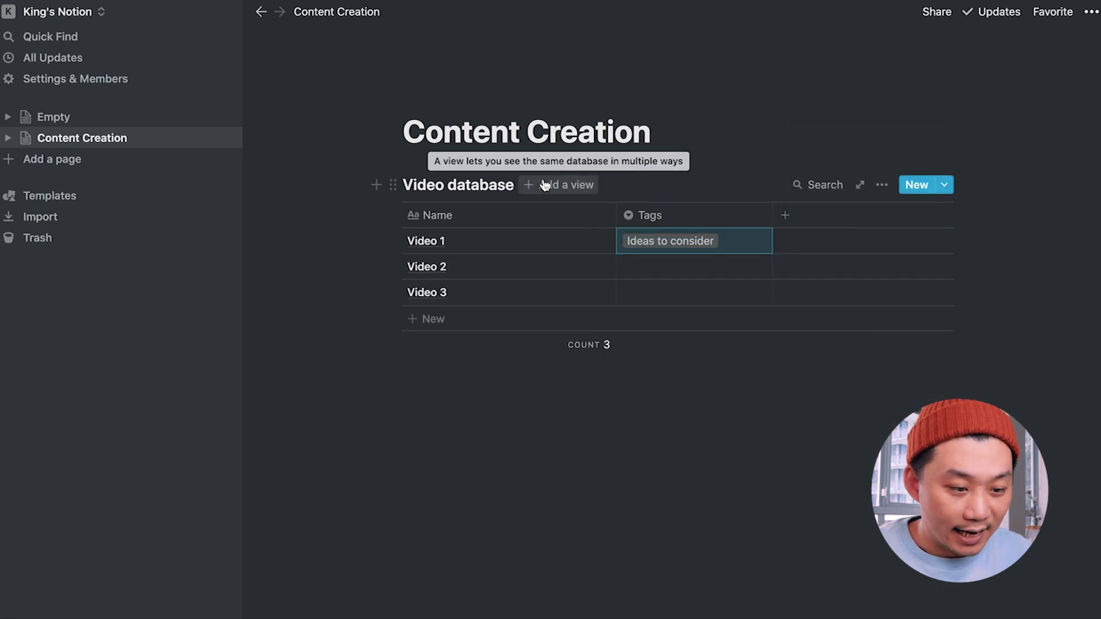
# - Add a board view of the Video database and drag Video 2 into Ideas to consider
pyautogui.click(546, 185)
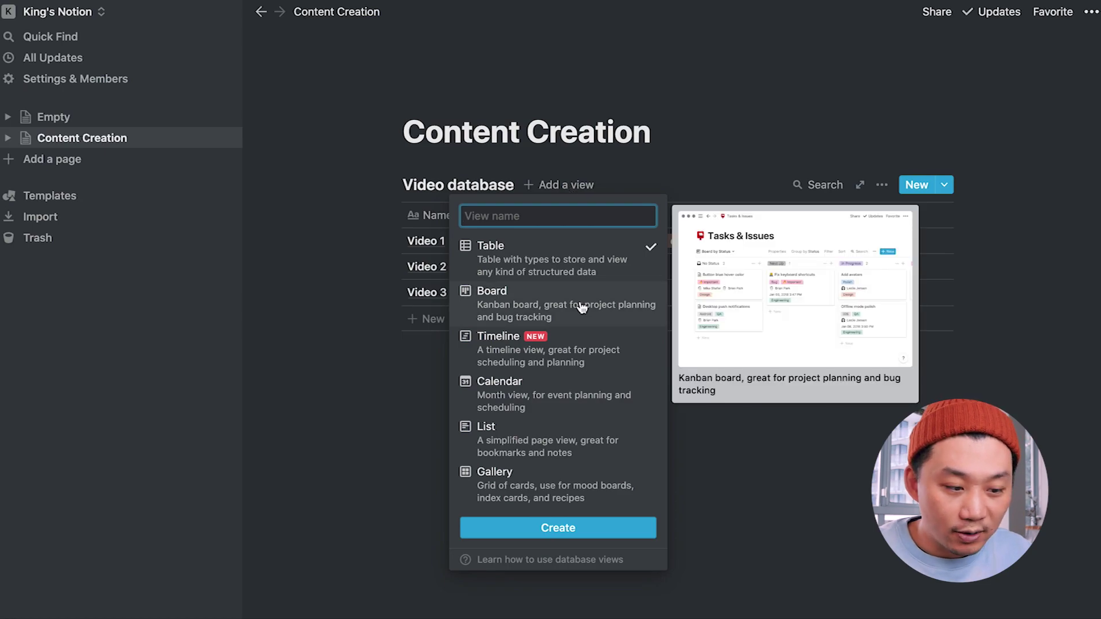
pyautogui.moveTo(583, 358)
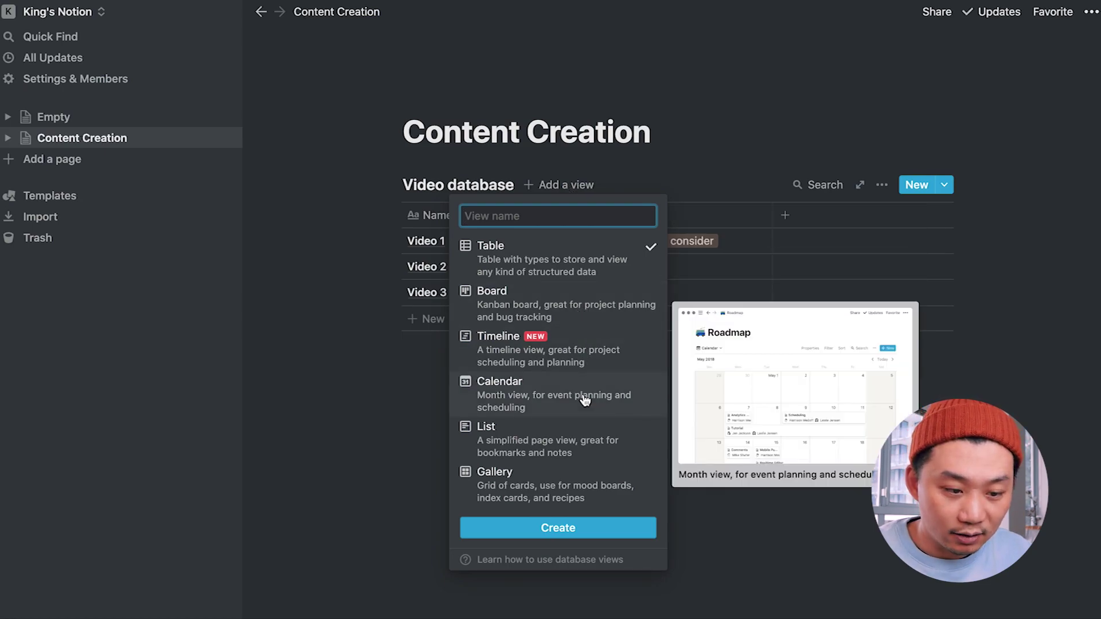
pyautogui.moveTo(589, 448)
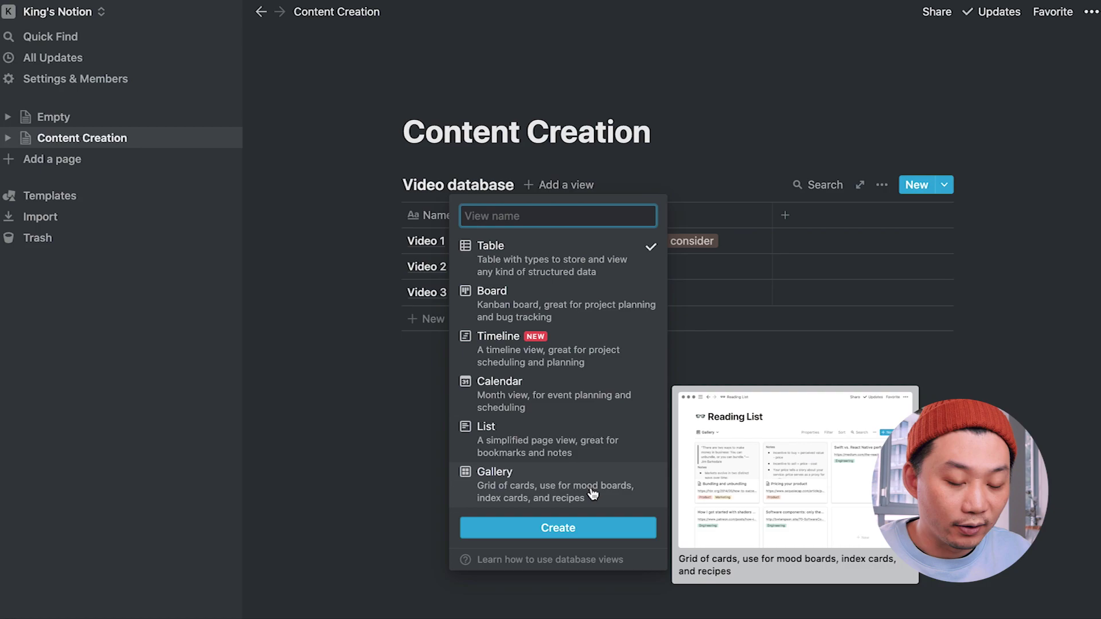
pyautogui.click(589, 300)
pyautogui.click(584, 526)
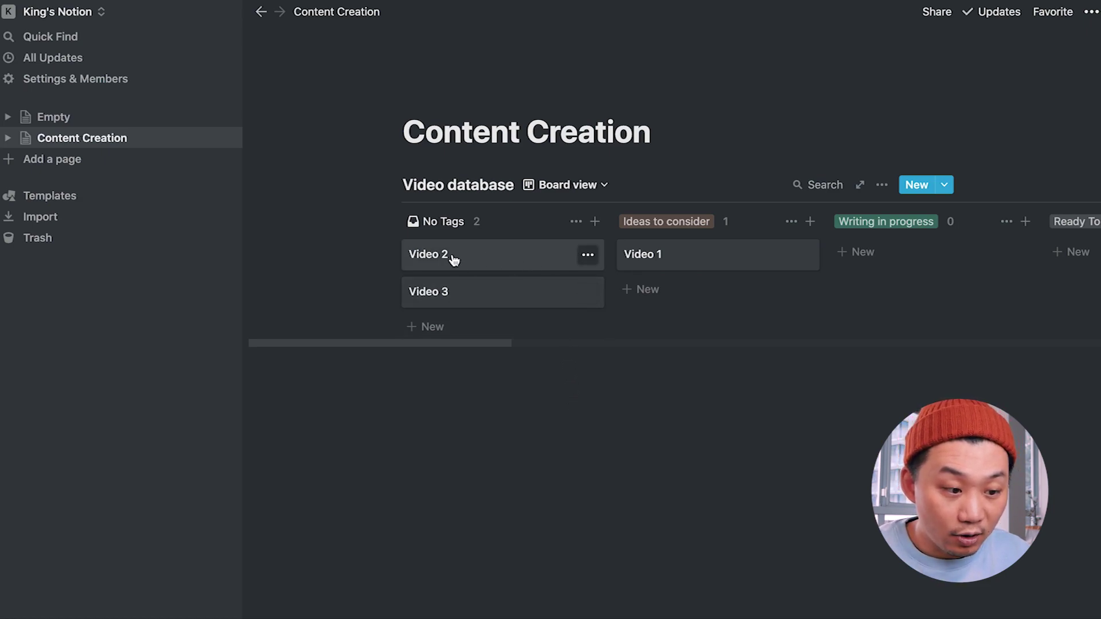
pyautogui.moveTo(454, 260); pyautogui.dragTo(659, 290)
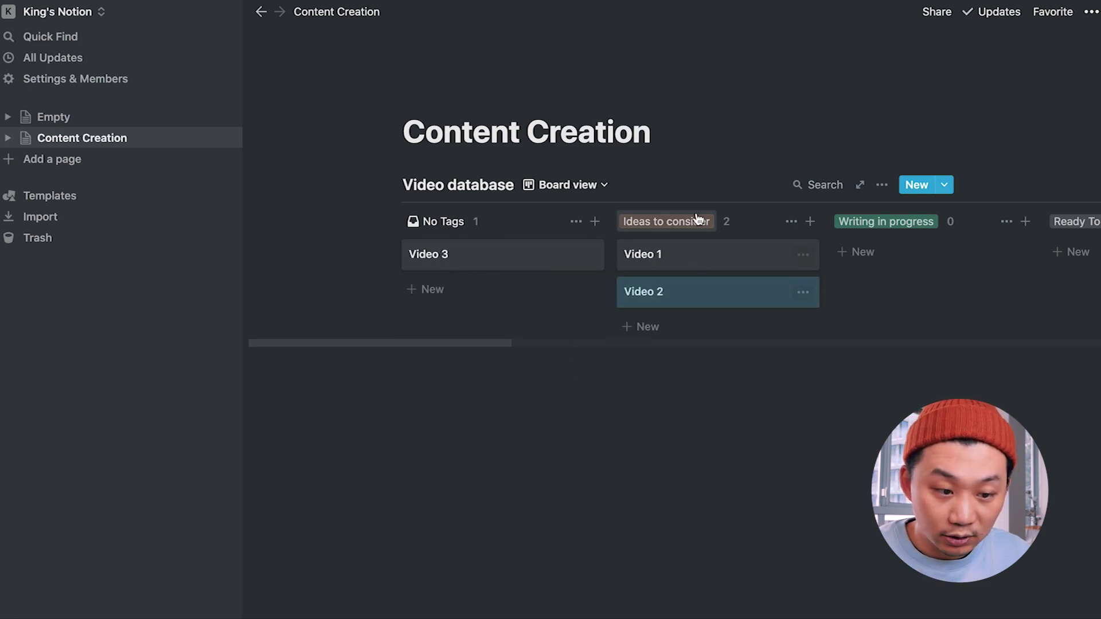
# - Back in the table, narrow the Name column and tag Video 2 Ready To Film
pyautogui.click(582, 184)
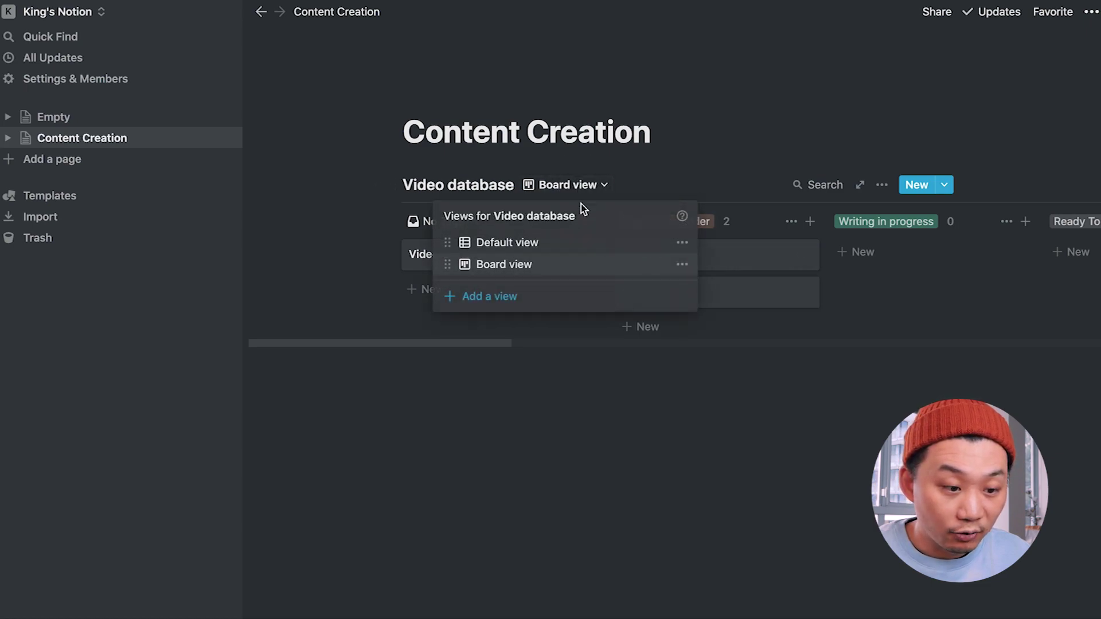
pyautogui.click(582, 244)
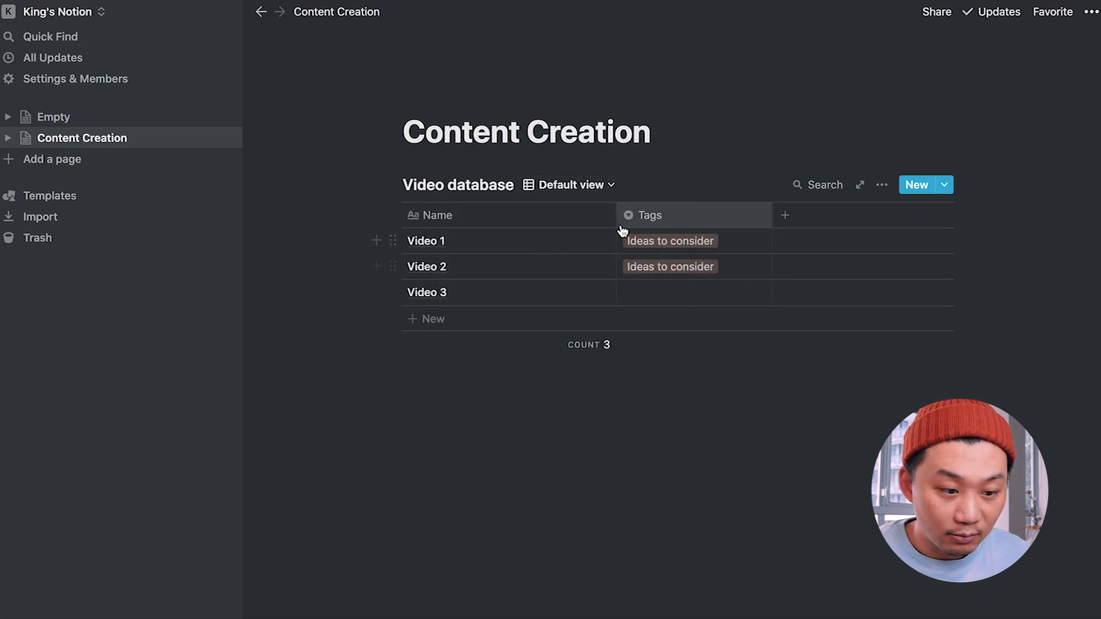
pyautogui.moveTo(611, 211); pyautogui.dragTo(500, 218)
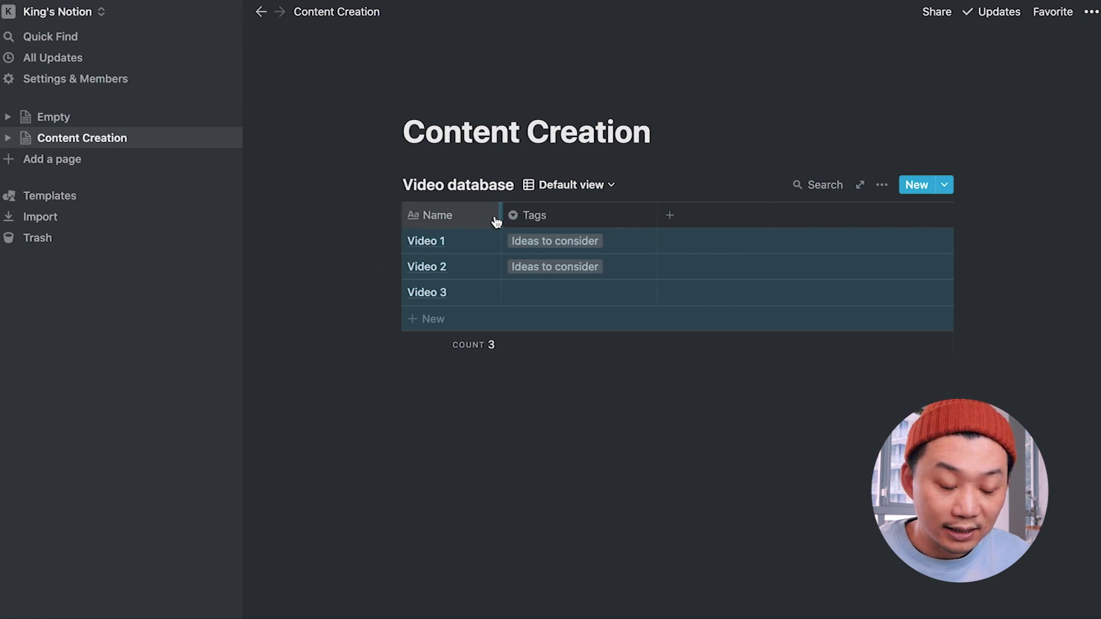
pyautogui.click(639, 275)
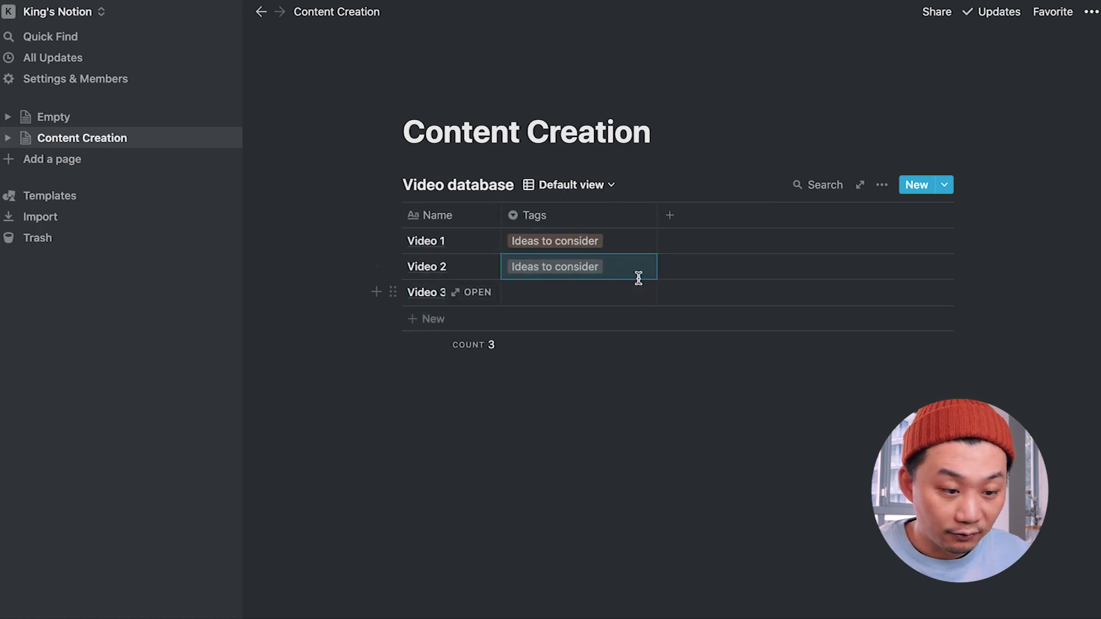
pyautogui.click(638, 270)
pyautogui.click(616, 368)
# - Check the board view, then return the database to its Default table view
pyautogui.click(557, 186)
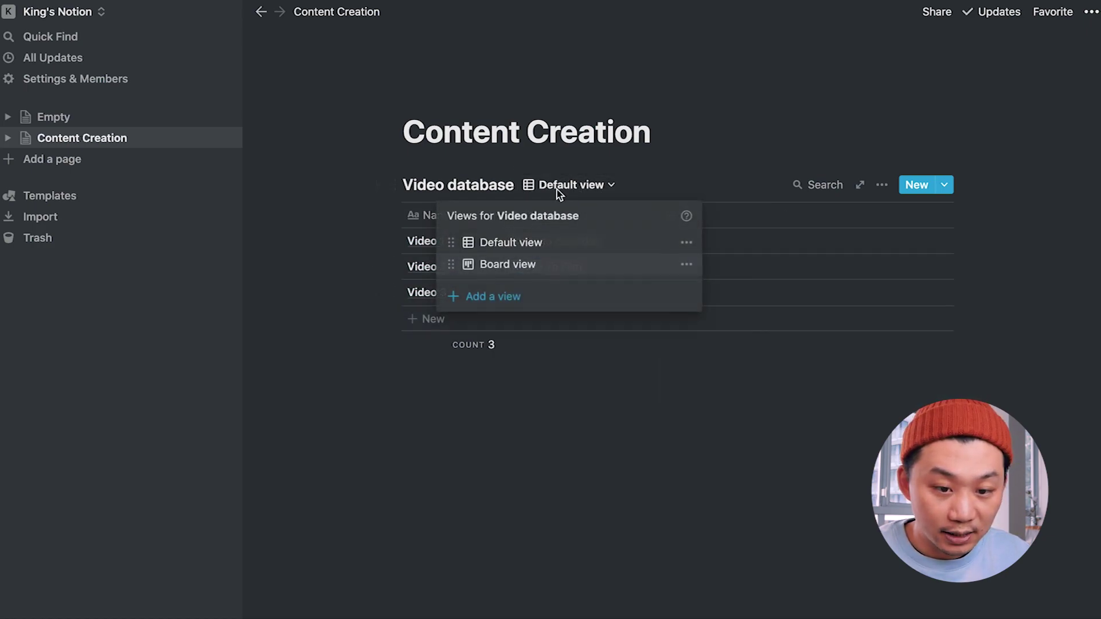
pyautogui.click(561, 263)
pyautogui.hscroll(5, 680, 272)
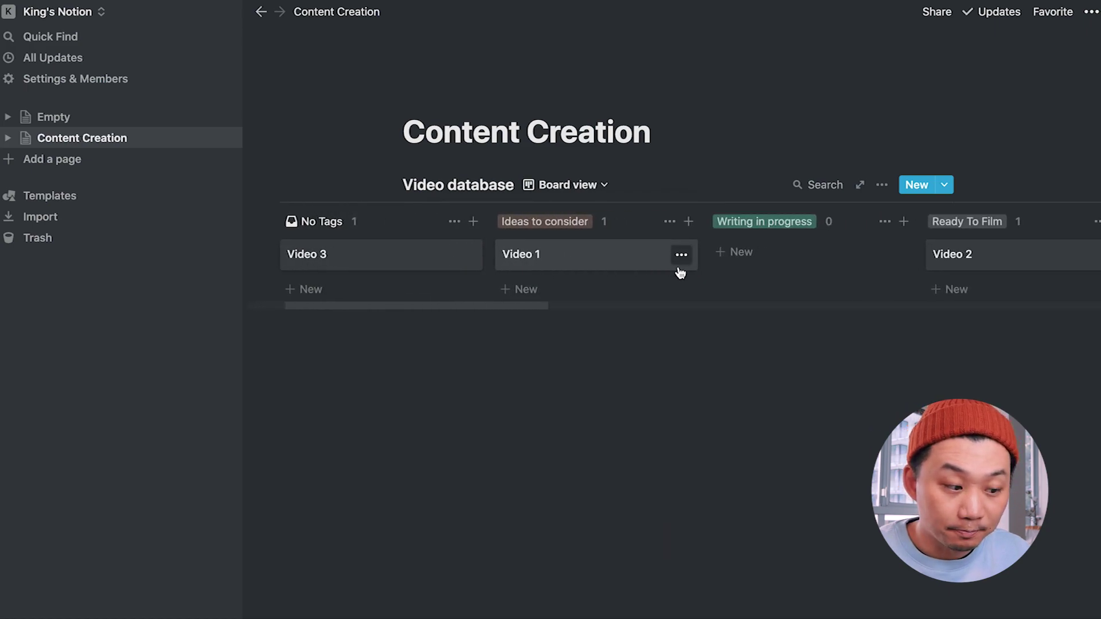
pyautogui.click(592, 187)
pyautogui.click(590, 243)
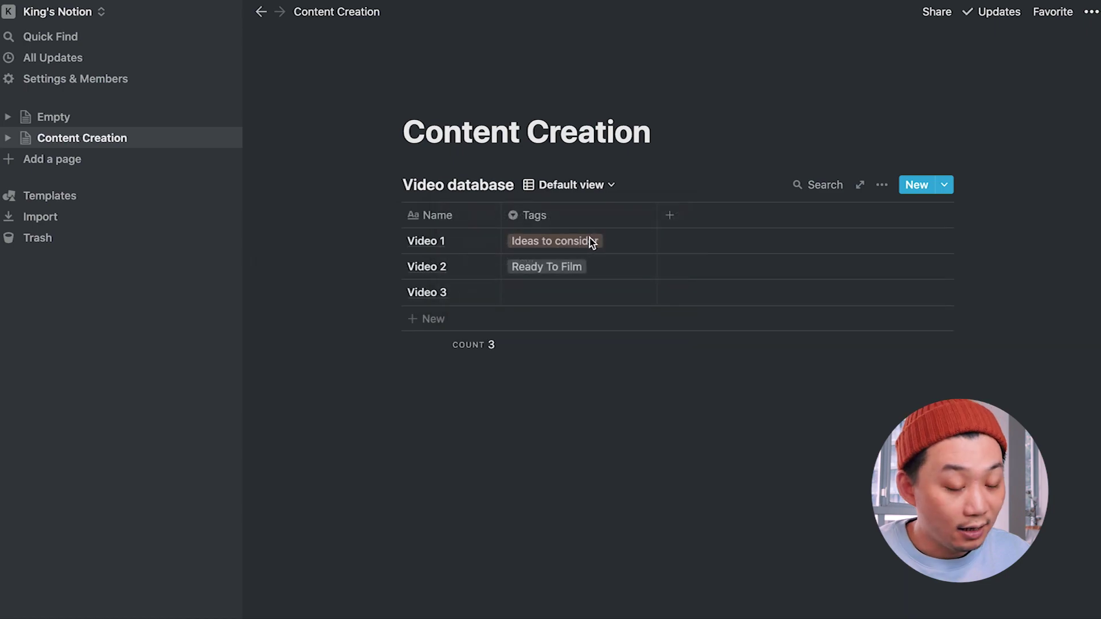
# - Add a Publish Date date property with Mar 3, 10 and 17, 2021 for Videos 1–3
pyautogui.click(667, 215)
pyautogui.write('Publsi')
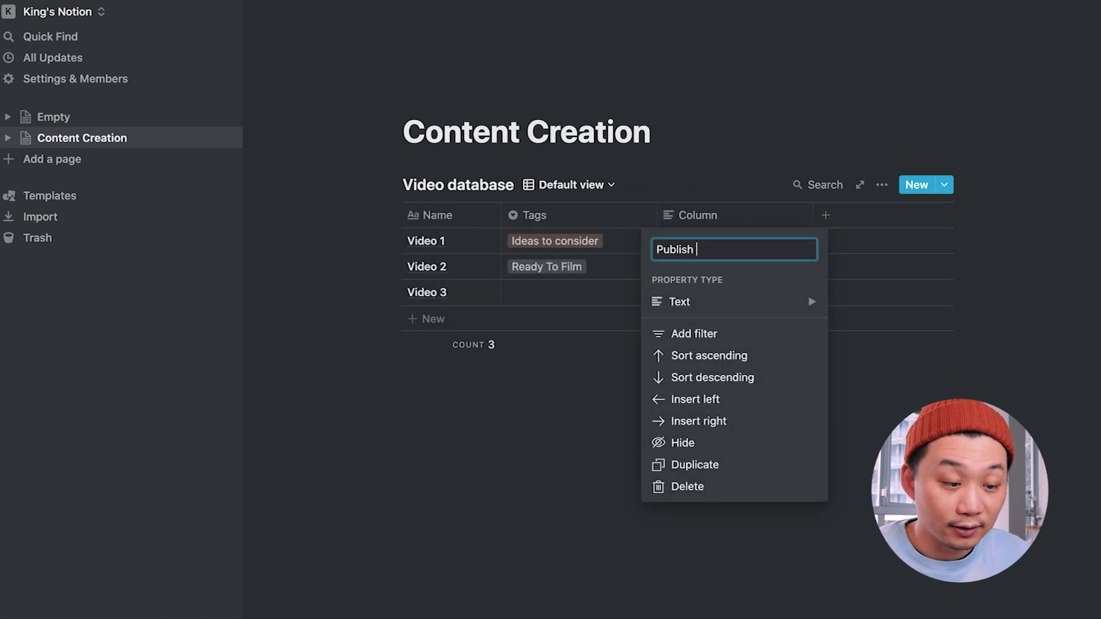
pyautogui.write('h Date')
pyautogui.moveTo(734, 297)
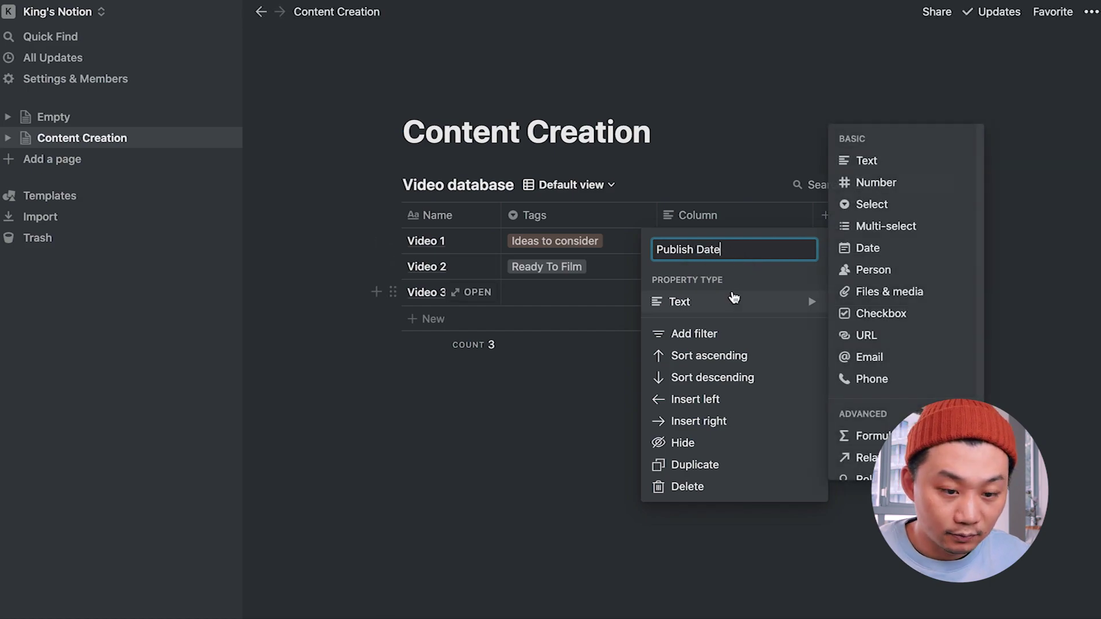
pyautogui.click(872, 248)
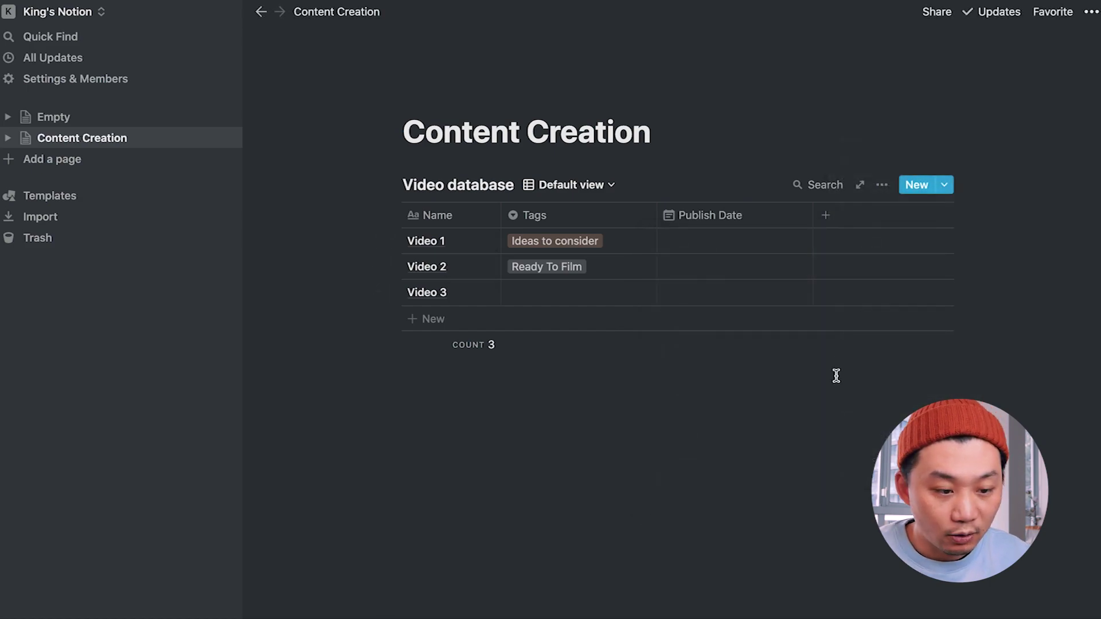
pyautogui.click(806, 241)
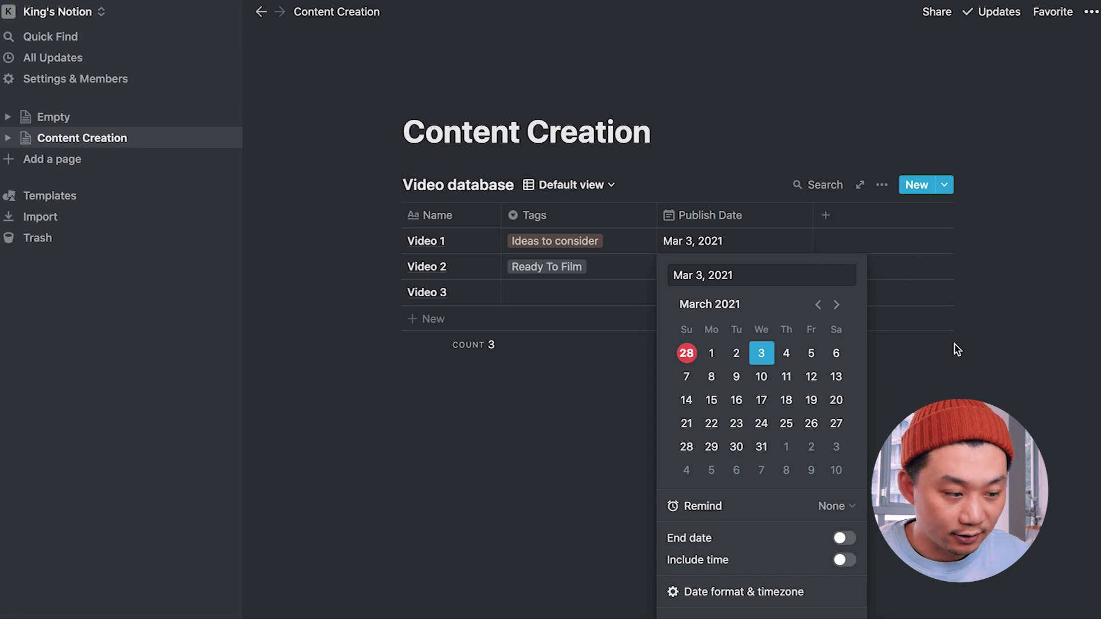
pyautogui.click(956, 350)
pyautogui.click(740, 267)
pyautogui.click(762, 486)
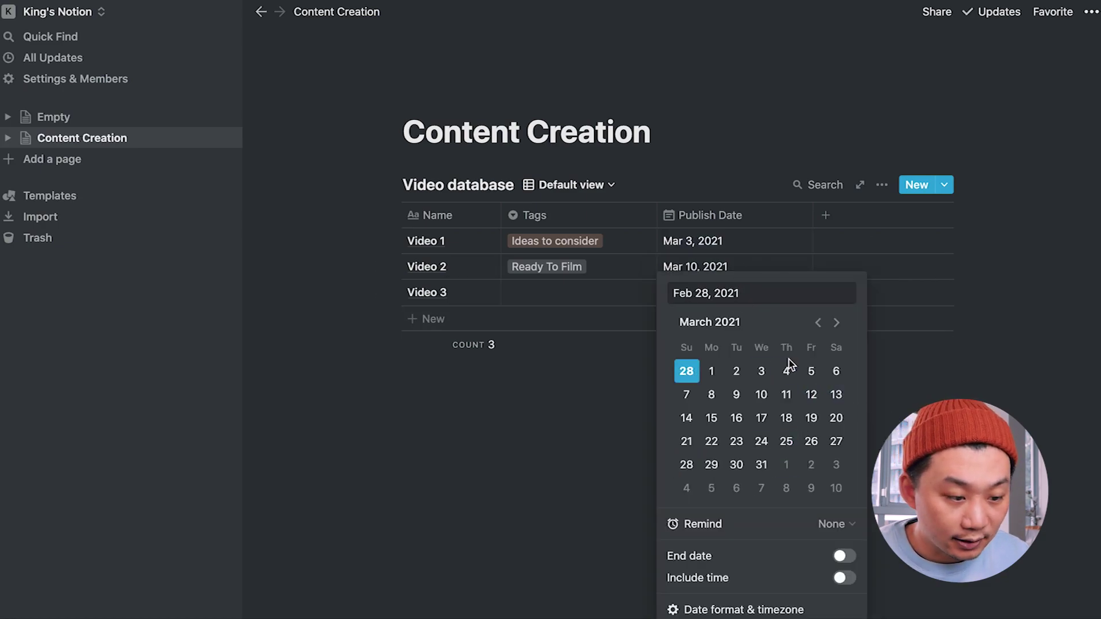
pyautogui.click(761, 394)
pyautogui.click(761, 418)
pyautogui.click(953, 395)
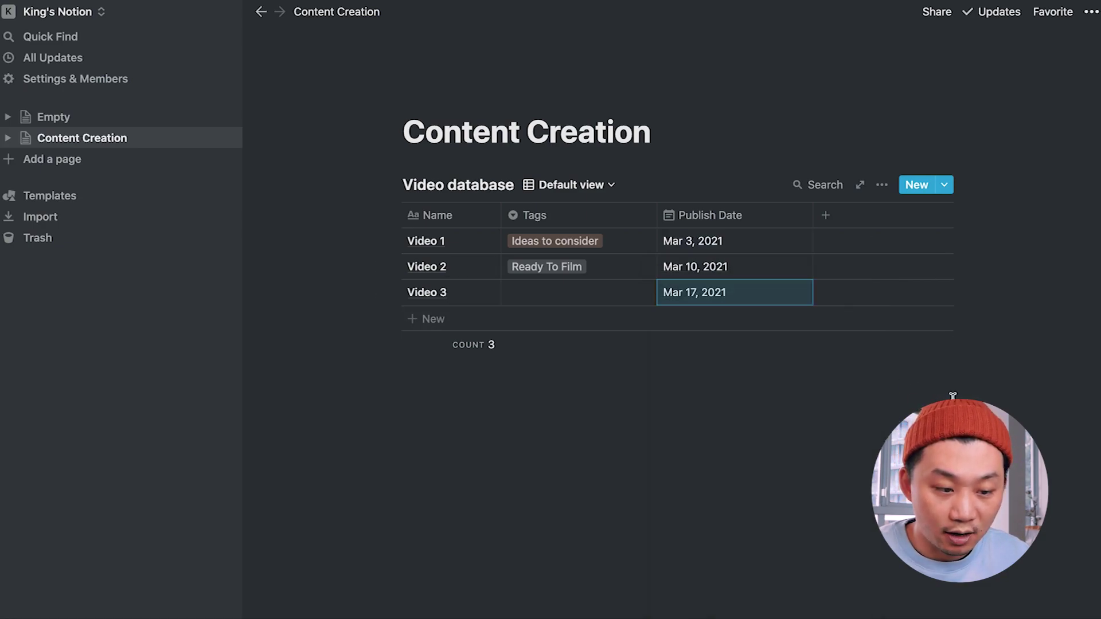
# - Add a multi-select 'Interest' property and tag Video 1 with youtube
pyautogui.click(825, 216)
pyautogui.write('Int')
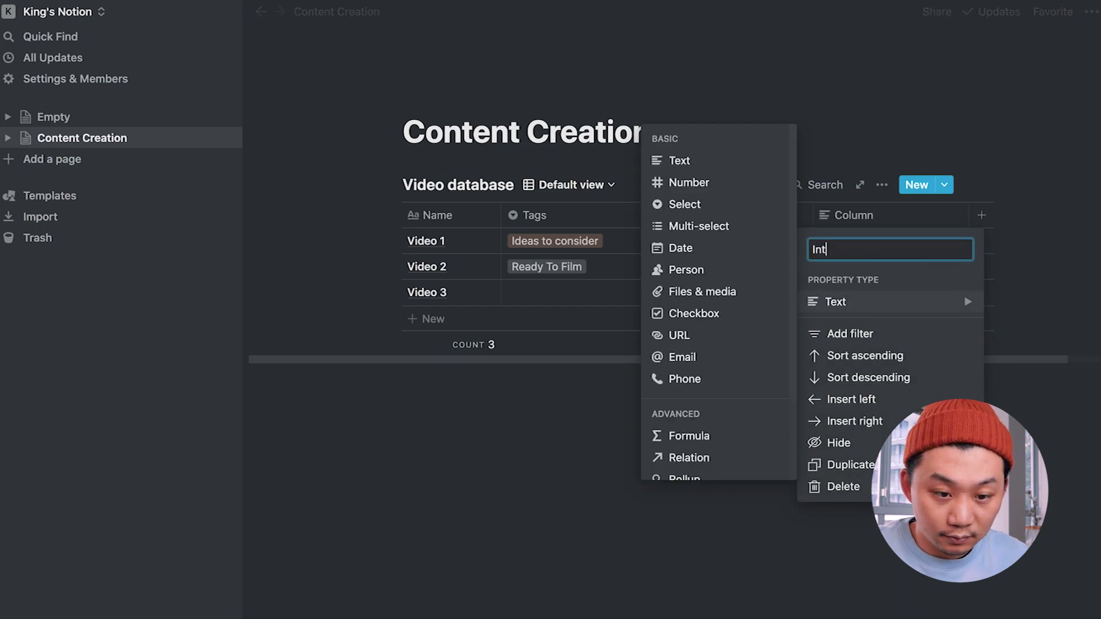
pyautogui.write('erest')
pyautogui.click(744, 229)
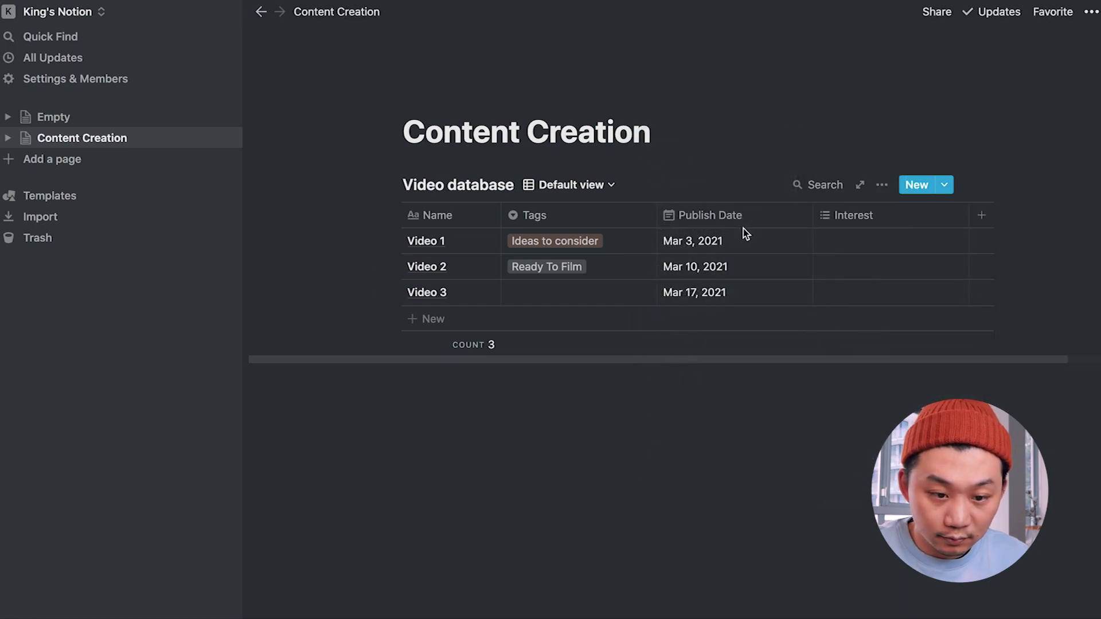
pyautogui.click(866, 248)
pyautogui.write('youtube')
pyautogui.press('Return')
pyautogui.click(1027, 290)
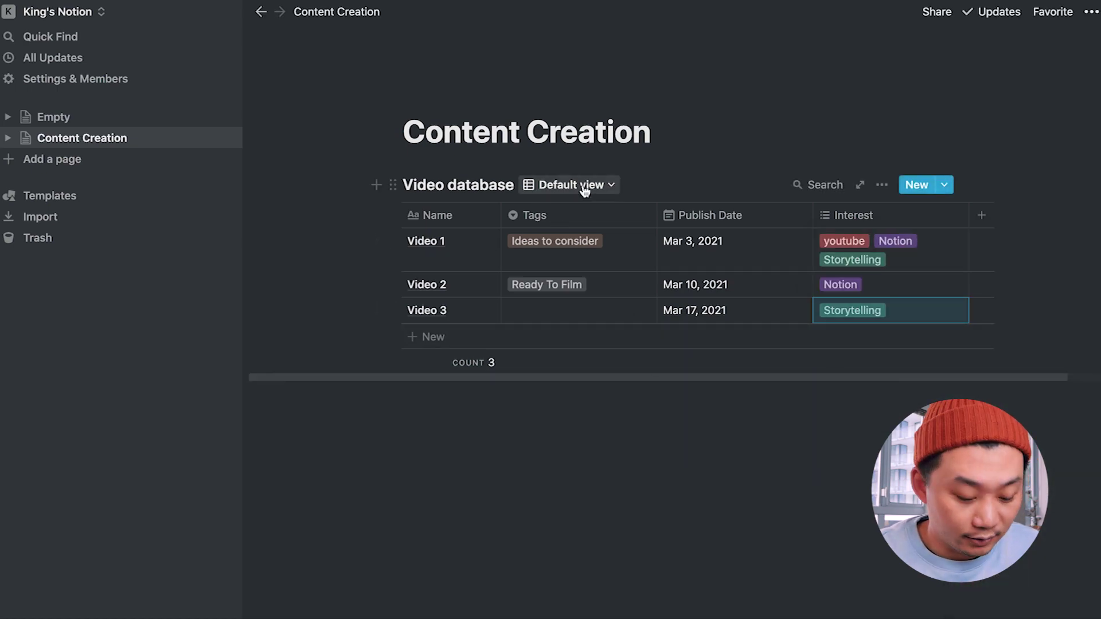
# - Add a Calendar view of the Video database and move it to March 2021
pyautogui.click(583, 186)
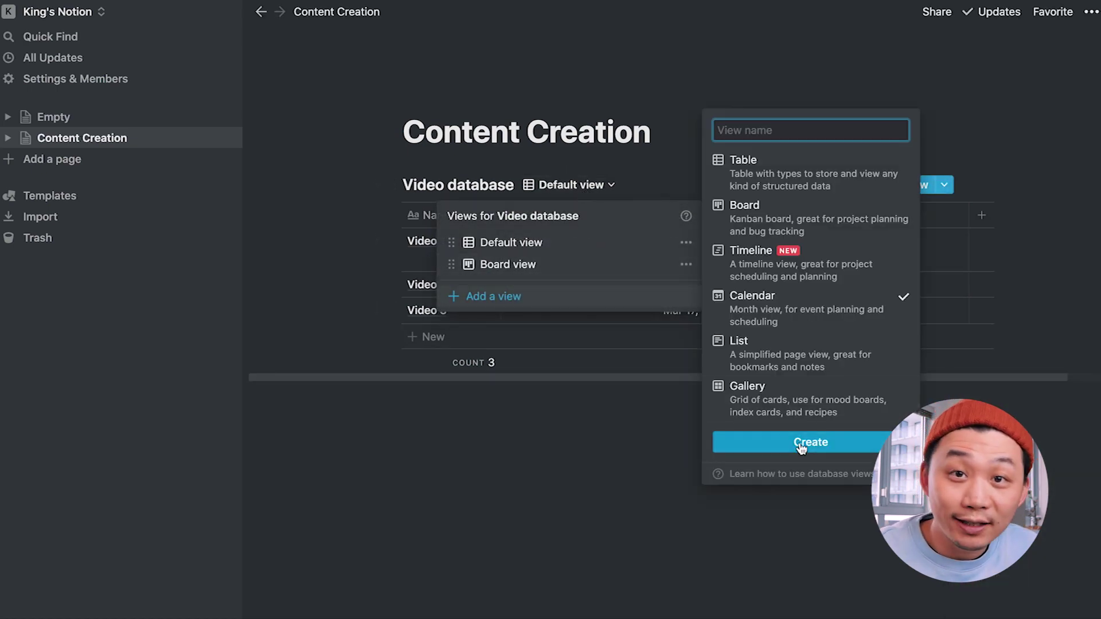
pyautogui.click(800, 447)
pyautogui.scroll(-3, 799, 447)
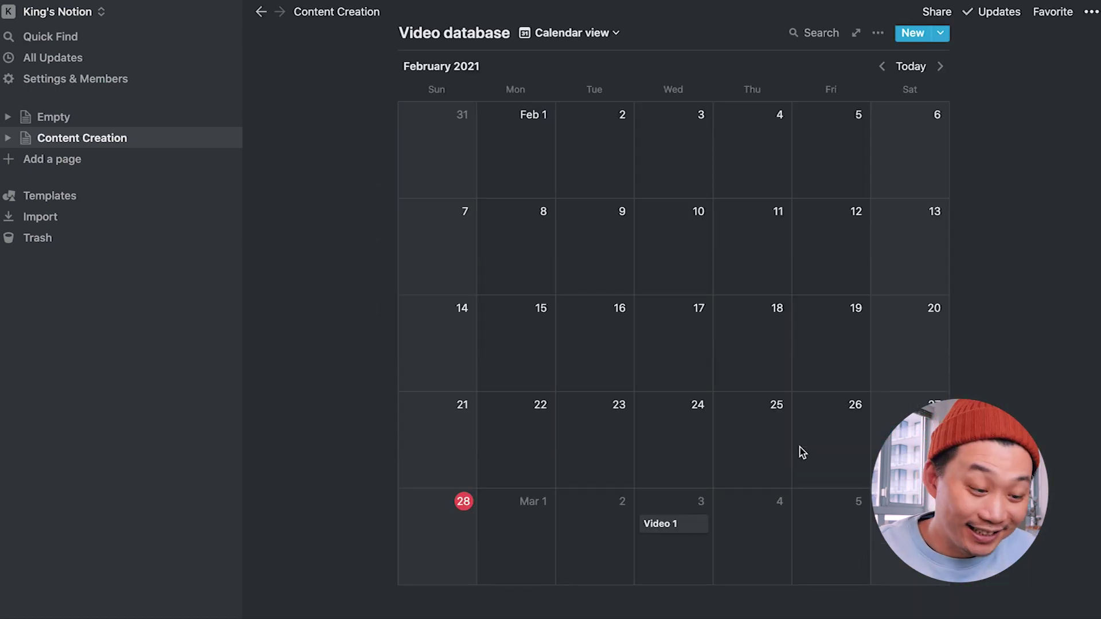
pyautogui.click(940, 67)
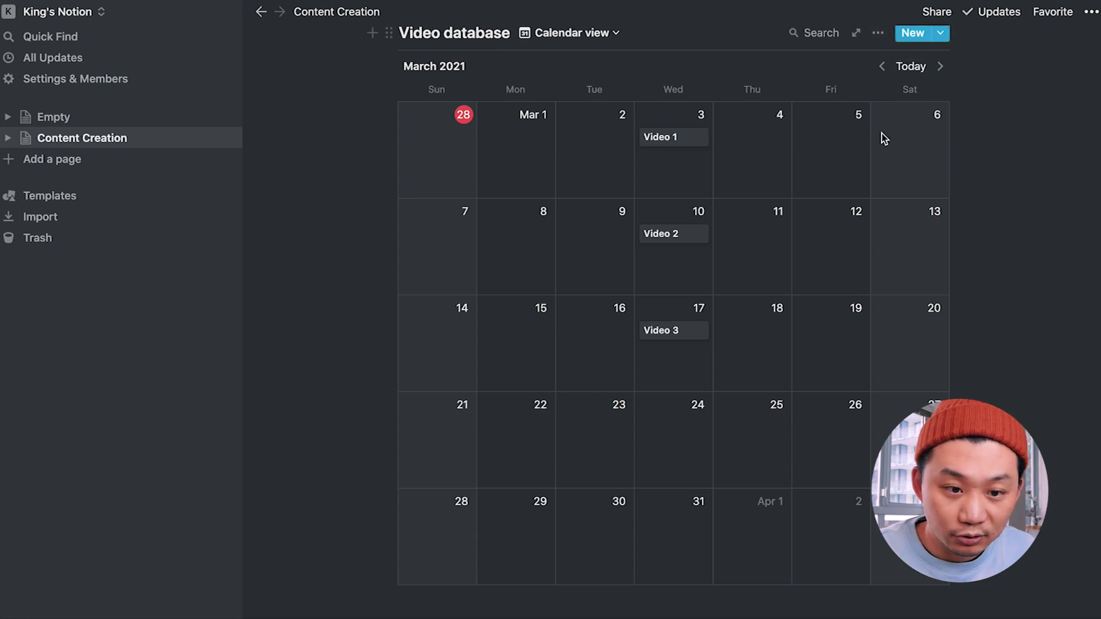
pyautogui.scroll(1, 879, 168)
# - Show each video's Tags on the calendar cards
pyautogui.click(878, 64)
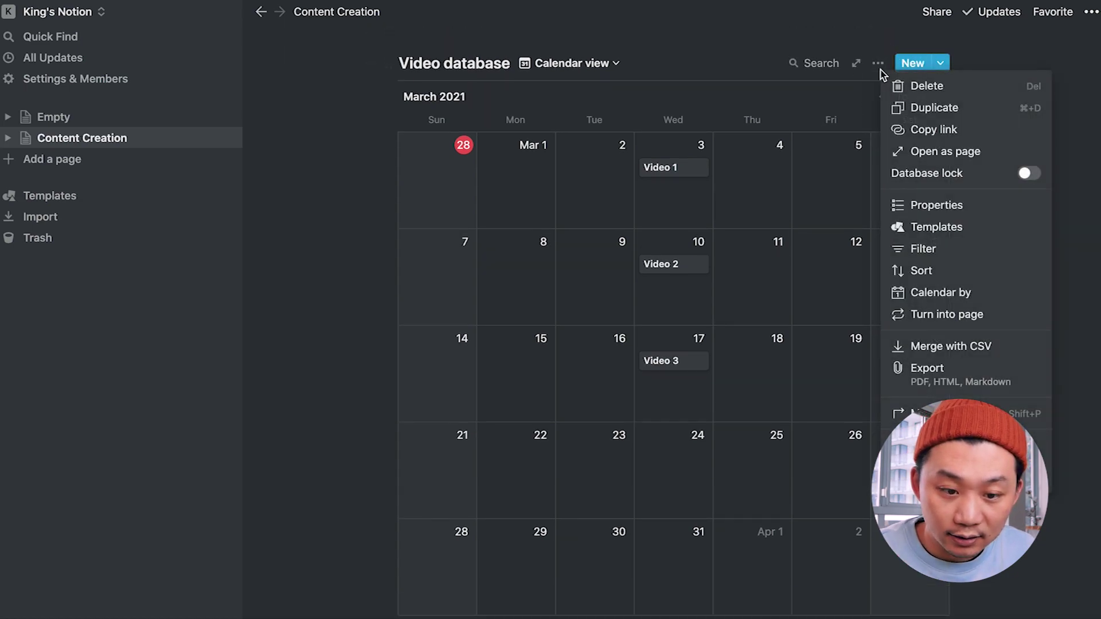
pyautogui.click(927, 294)
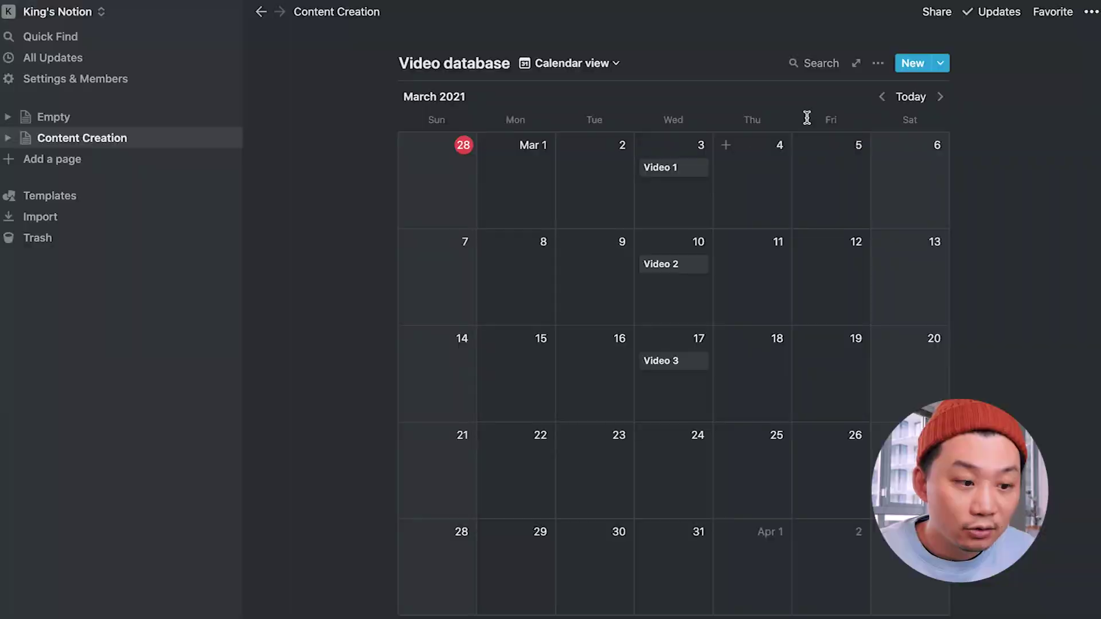
pyautogui.click(878, 64)
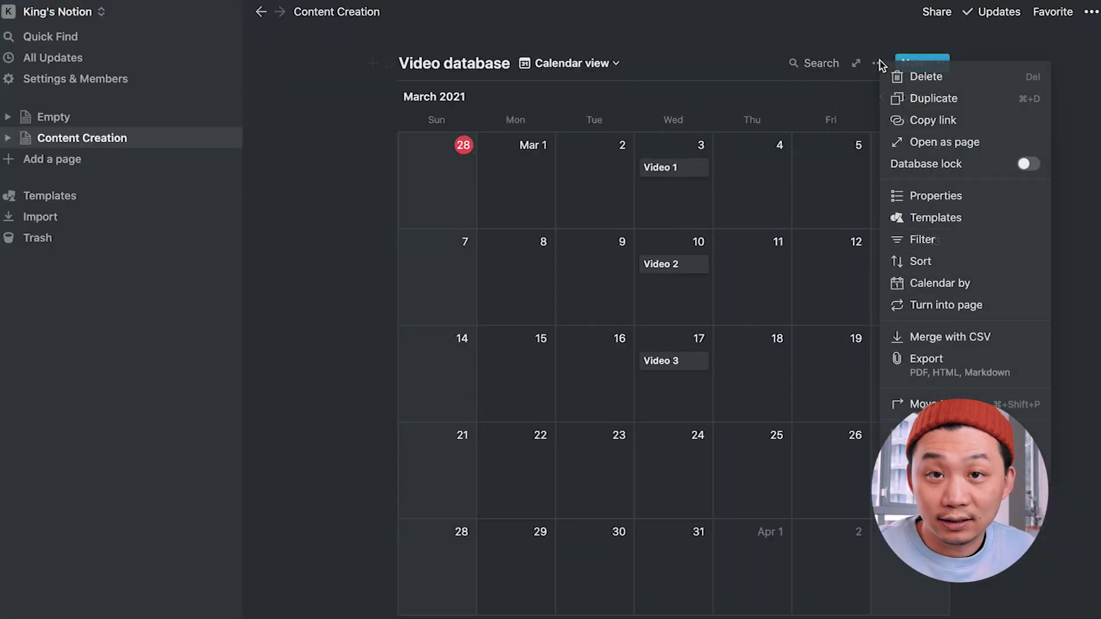
pyautogui.click(938, 197)
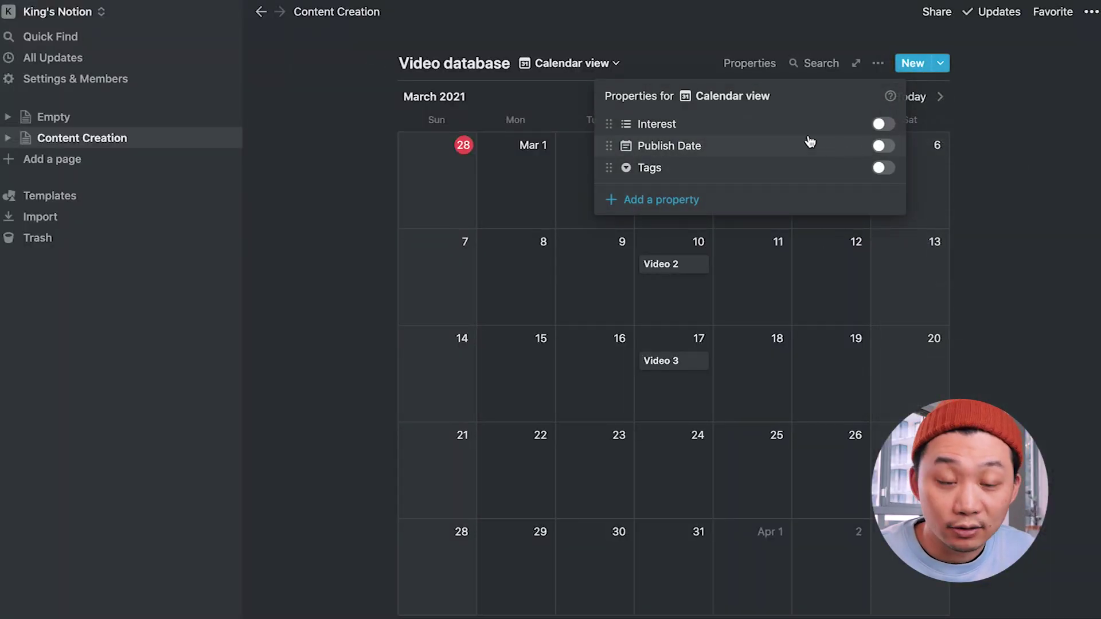
pyautogui.click(883, 168)
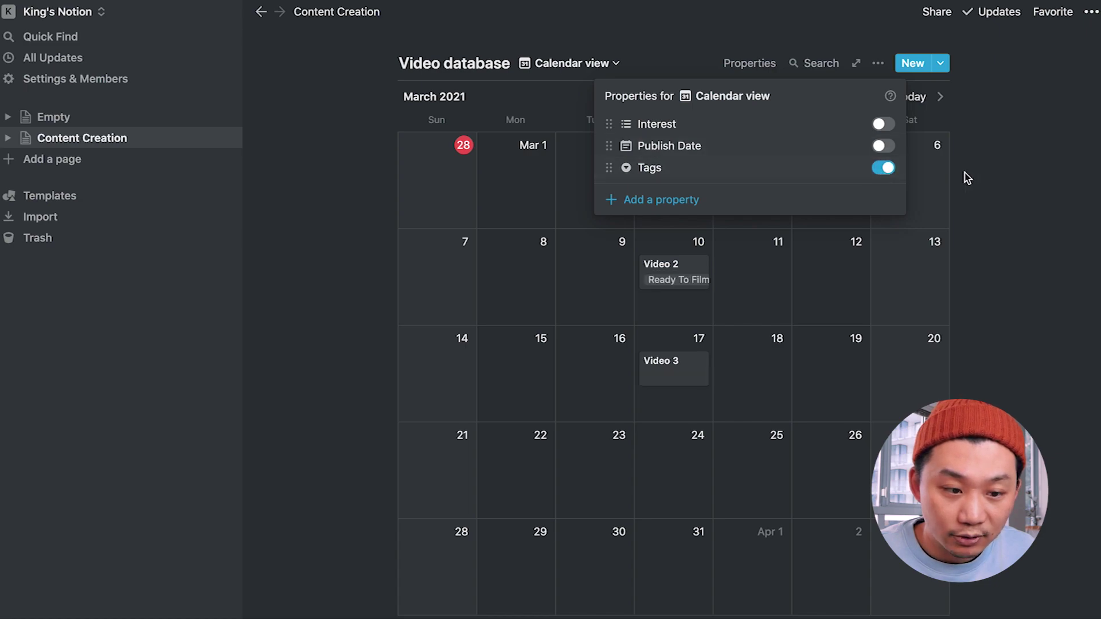
pyautogui.click(985, 243)
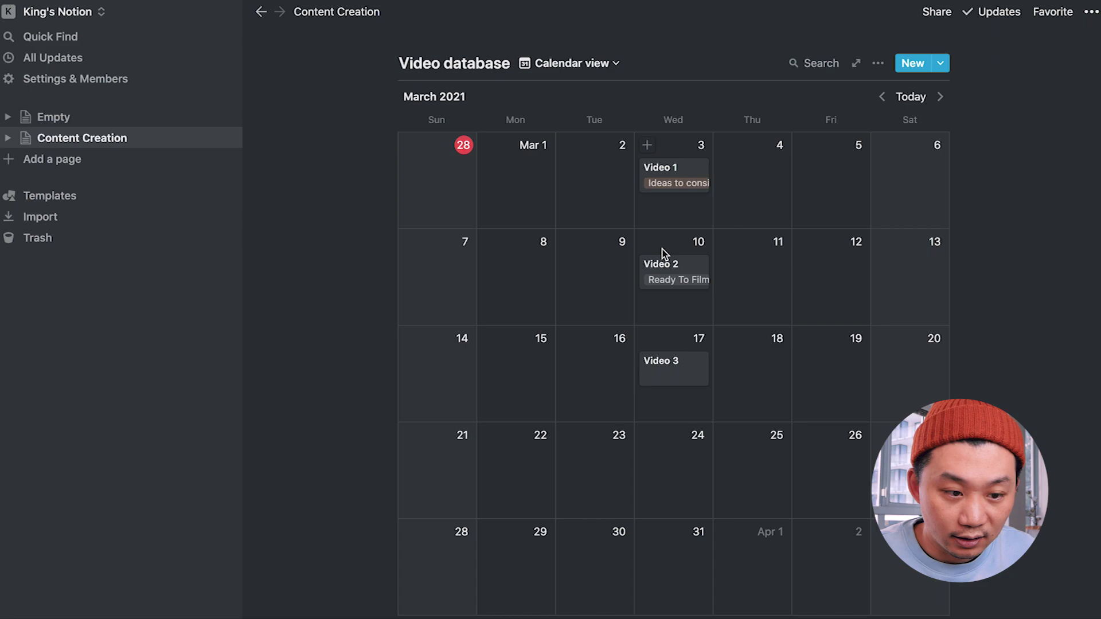
# - In the March 2021 calendar, move Video 2 onto March 3
pyautogui.click(882, 97)
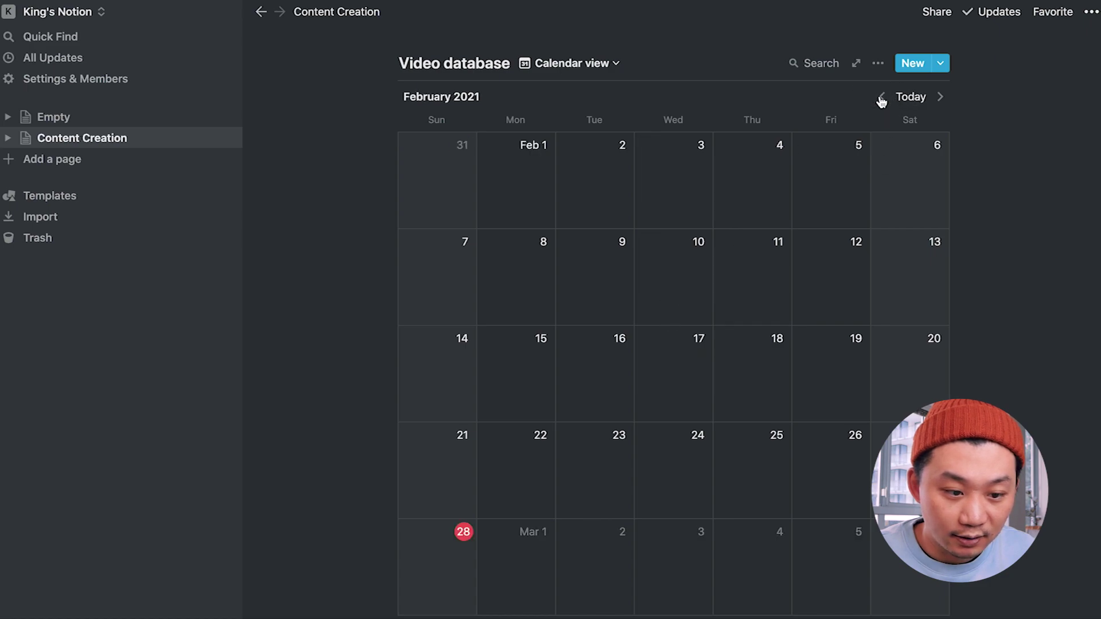
pyautogui.click(940, 97)
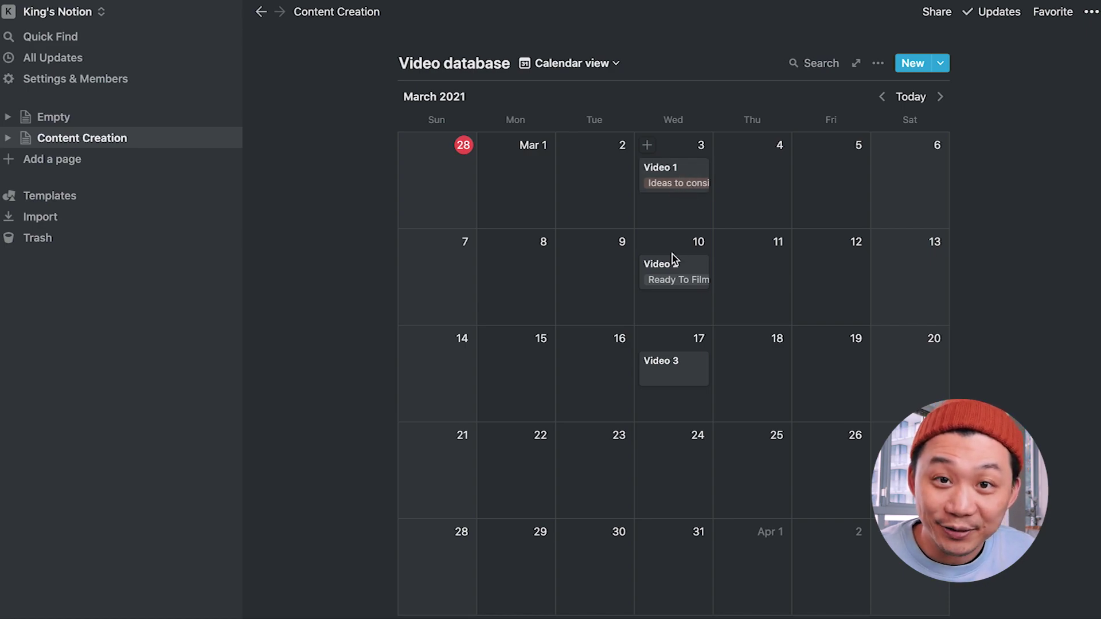
pyautogui.moveTo(674, 259)
pyautogui.mouseDown()
pyautogui.moveTo(659, 263)
pyautogui.moveTo(671, 212)
pyautogui.moveTo(689, 272)
pyautogui.mouseUp()
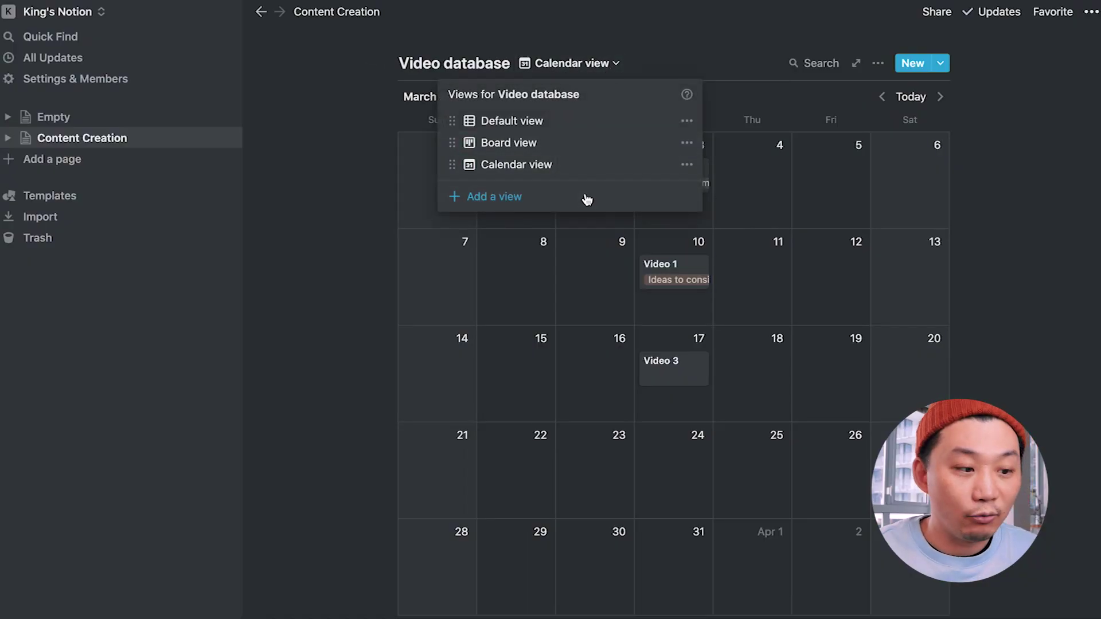
# - Create a new Gallery-layout view of the Video database
pyautogui.click(587, 199)
pyautogui.click(849, 291)
pyautogui.click(843, 343)
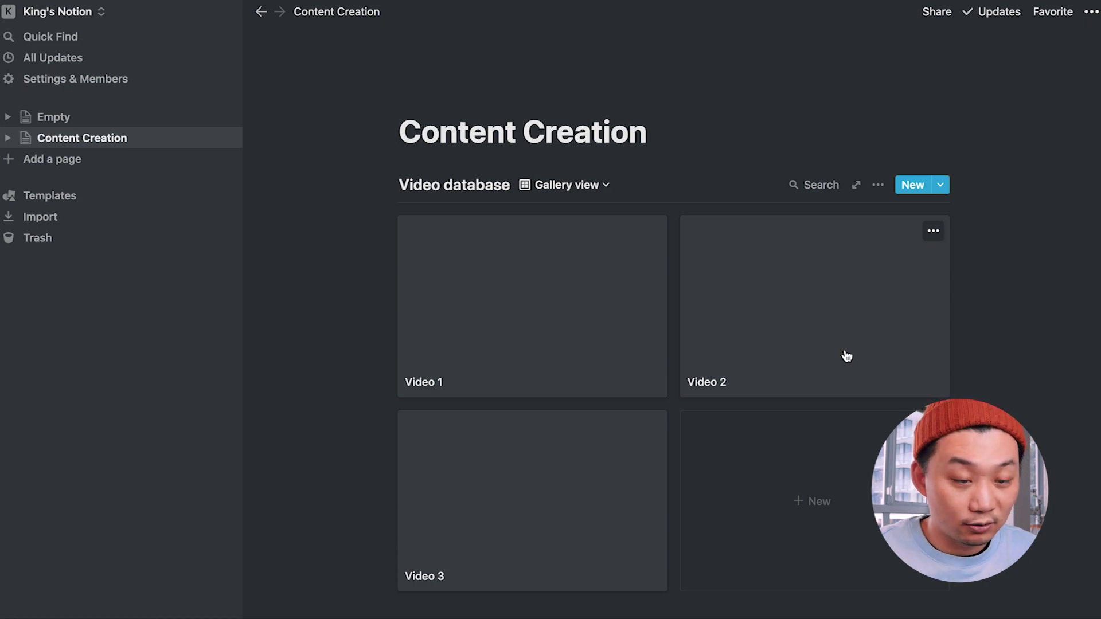
# - Make the page full width and hide the sidebar
pyautogui.click(1091, 12)
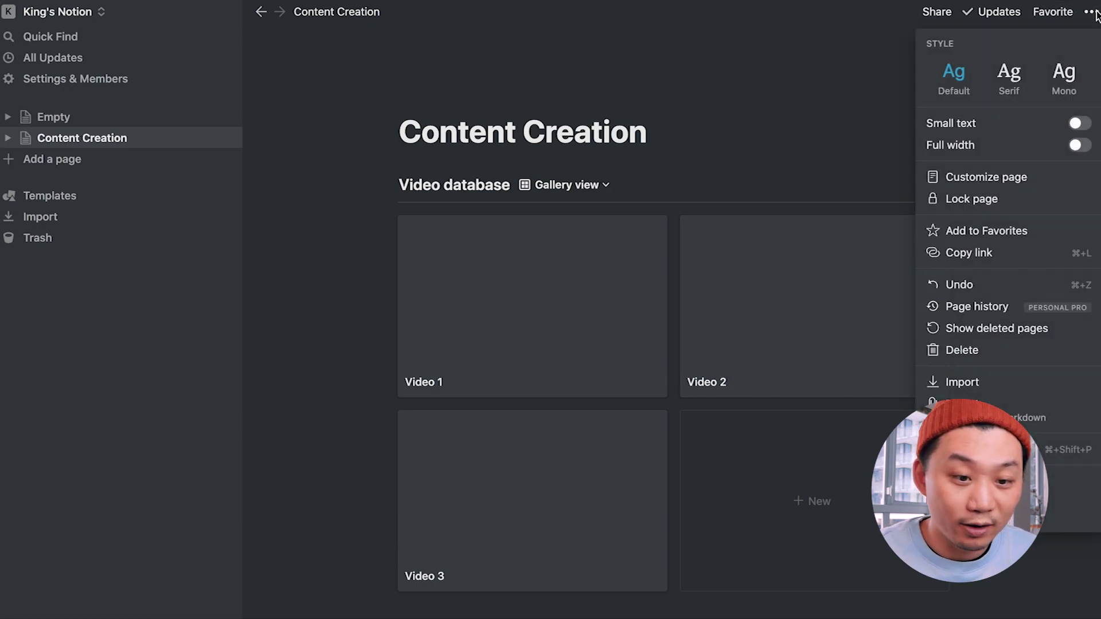
pyautogui.click(1077, 147)
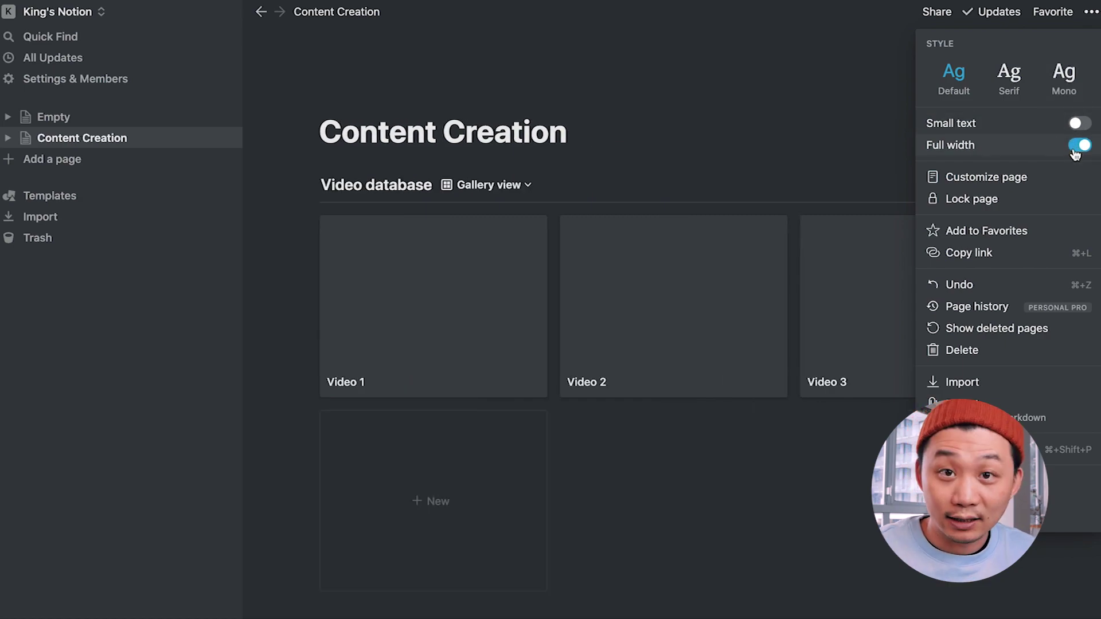
pyautogui.click(781, 98)
pyautogui.click(223, 20)
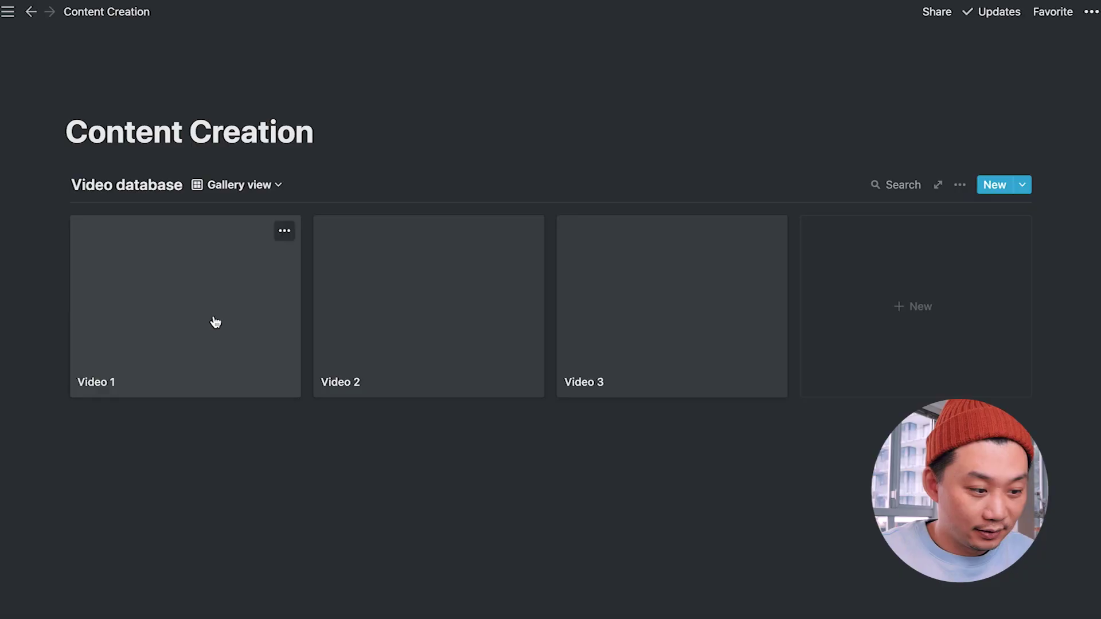
# - Go through the Video 1, 2 and 3 card previews, starting a content block in Video 1
pyautogui.click(216, 321)
pyautogui.press('Return')
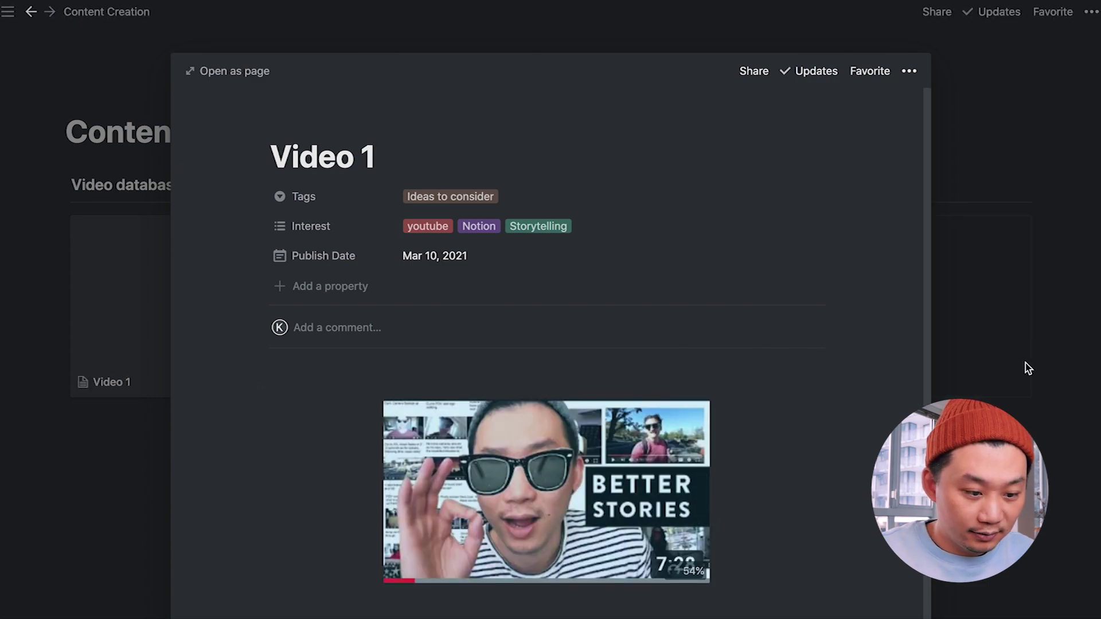
pyautogui.click(1026, 368)
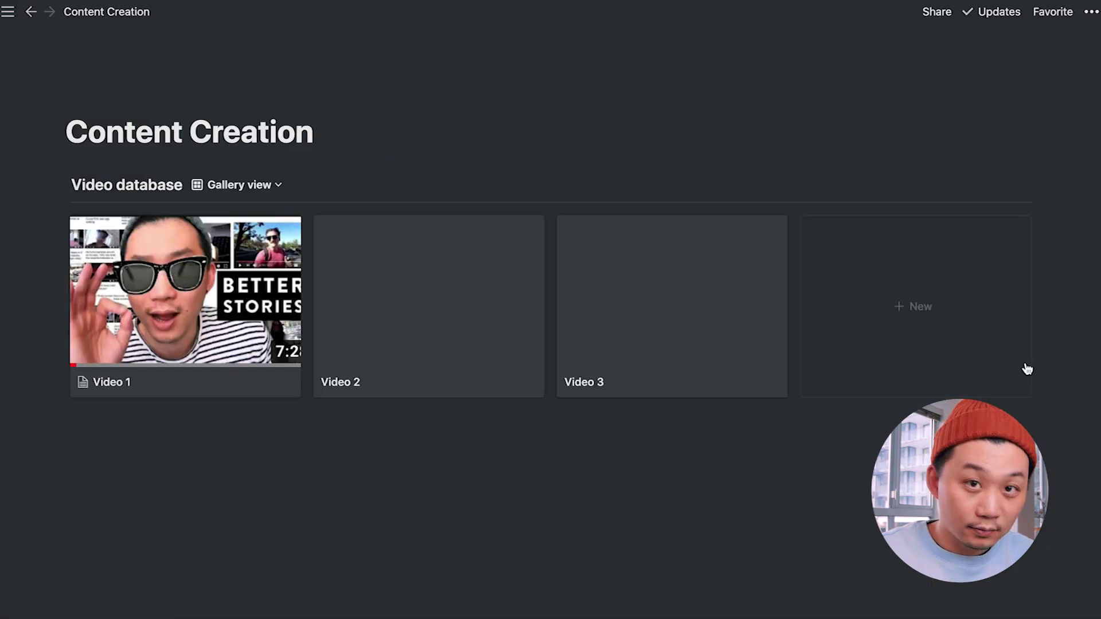
pyautogui.click(398, 302)
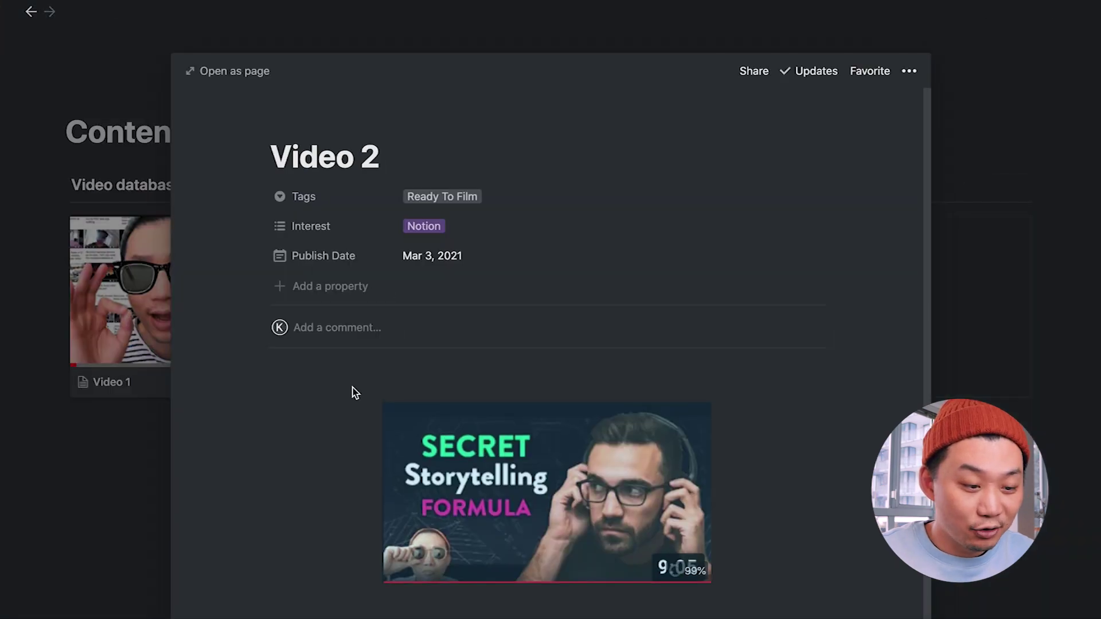
pyautogui.click(150, 474)
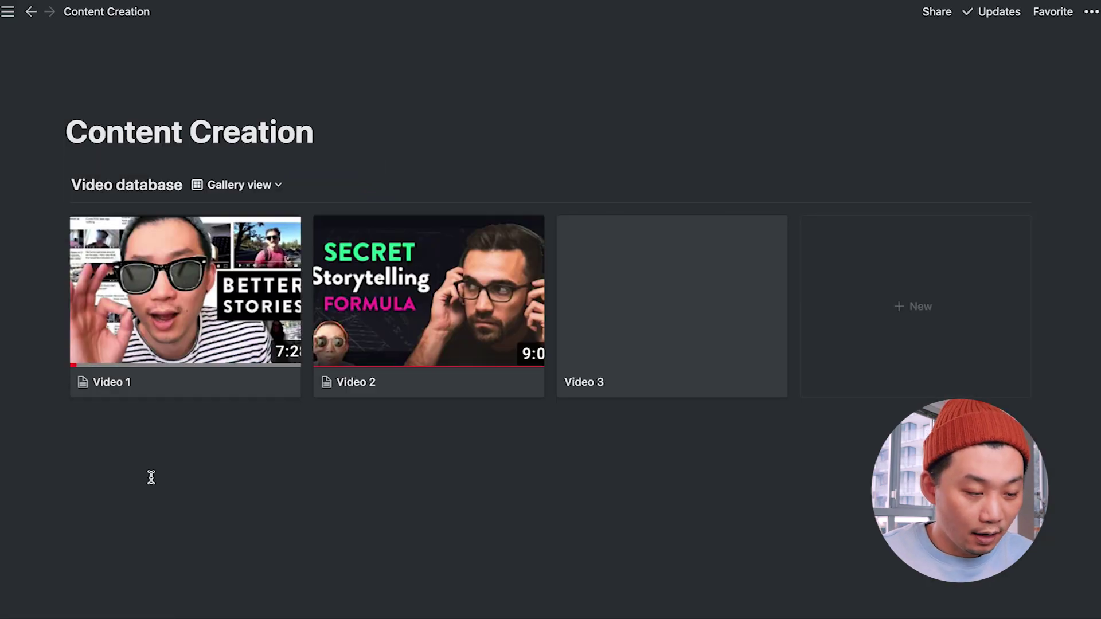
pyautogui.click(675, 295)
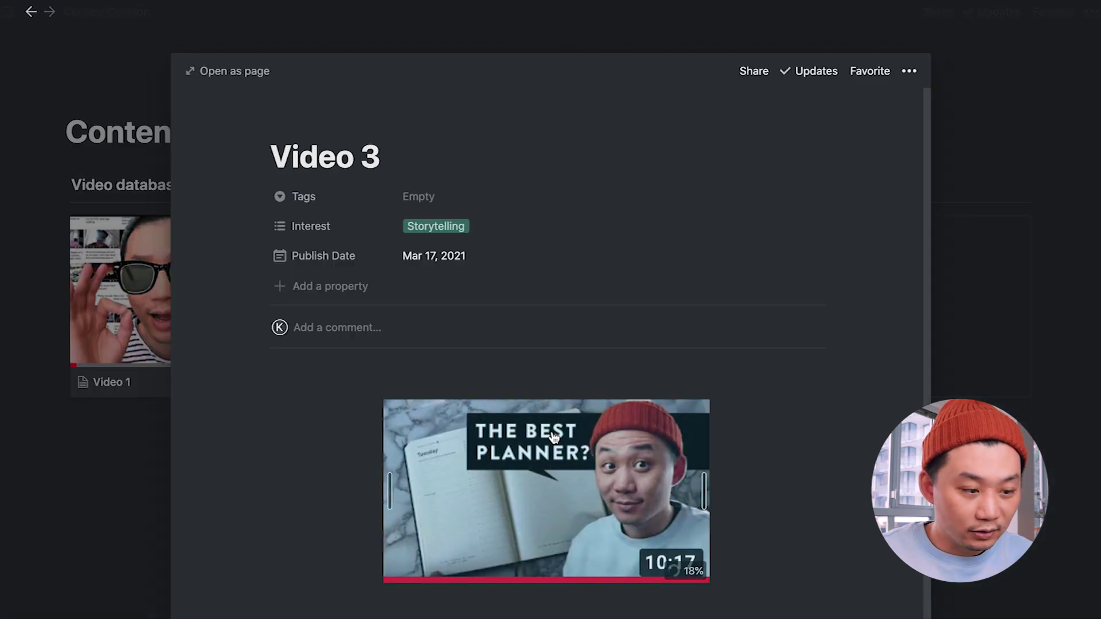
pyautogui.press('Escape')
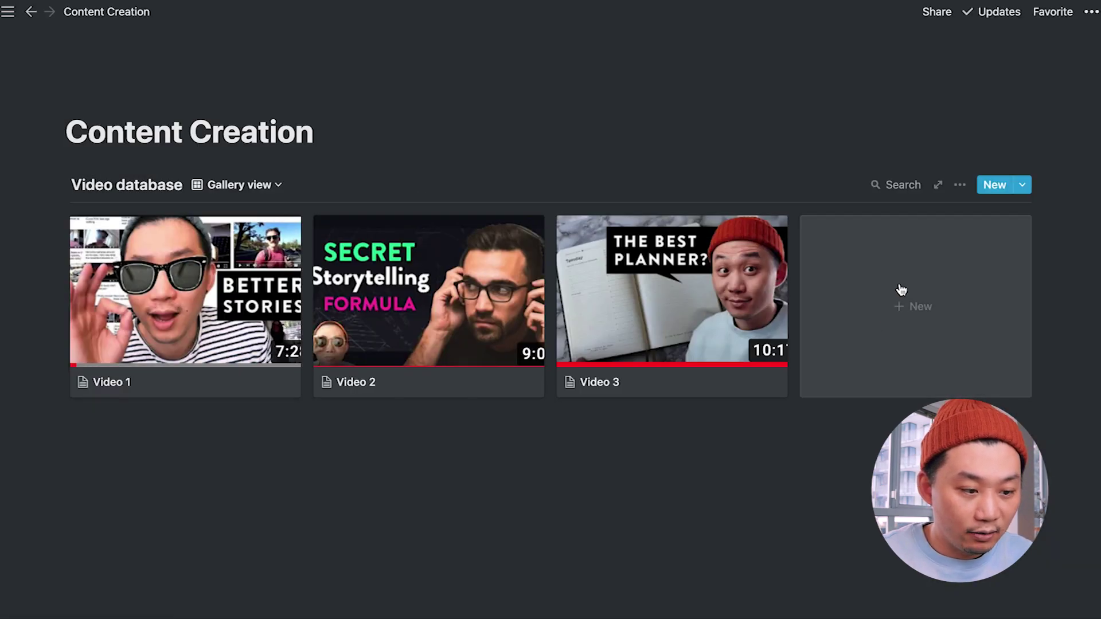
# - Set the gallery card size to small
pyautogui.click(965, 183)
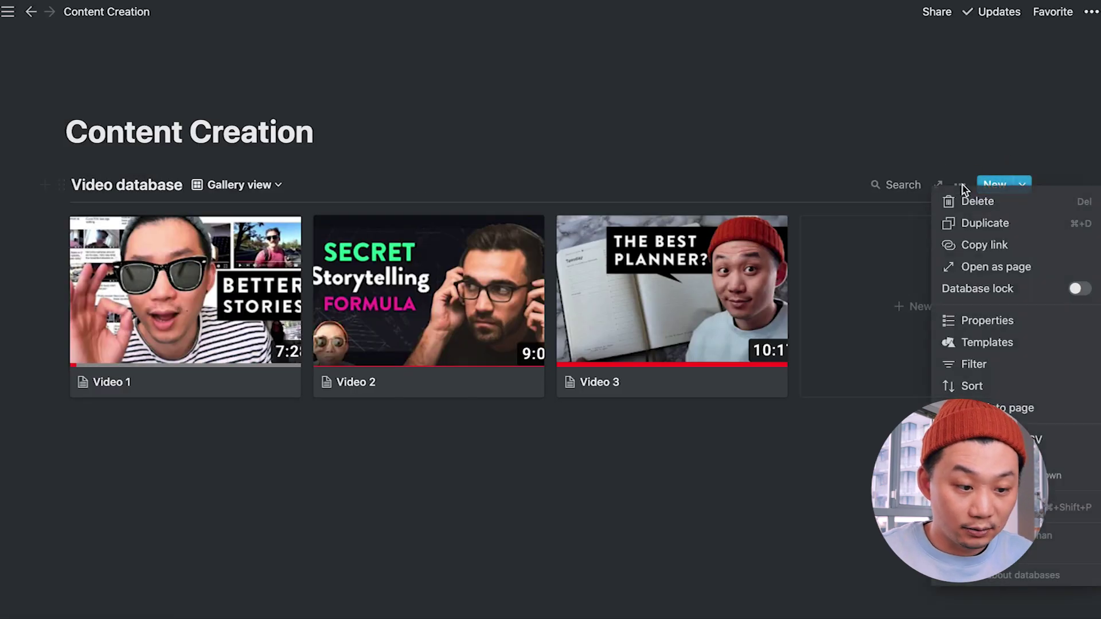
pyautogui.click(968, 320)
pyautogui.click(948, 268)
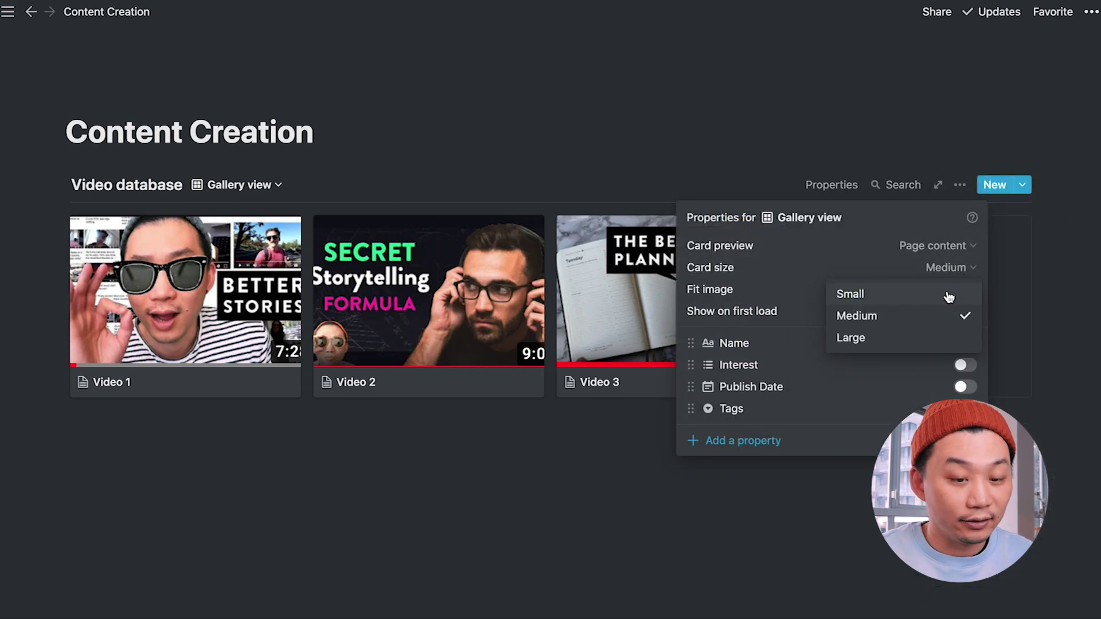
pyautogui.click(949, 297)
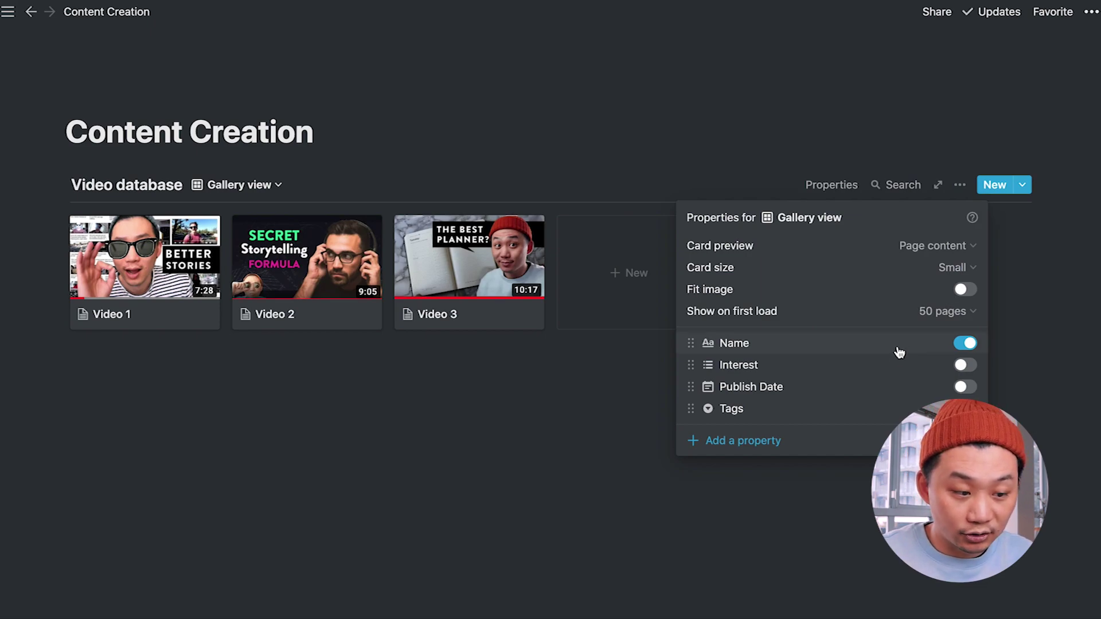
# - Show Interest and Tags on the gallery cards, toggling publish dates too
pyautogui.click(966, 366)
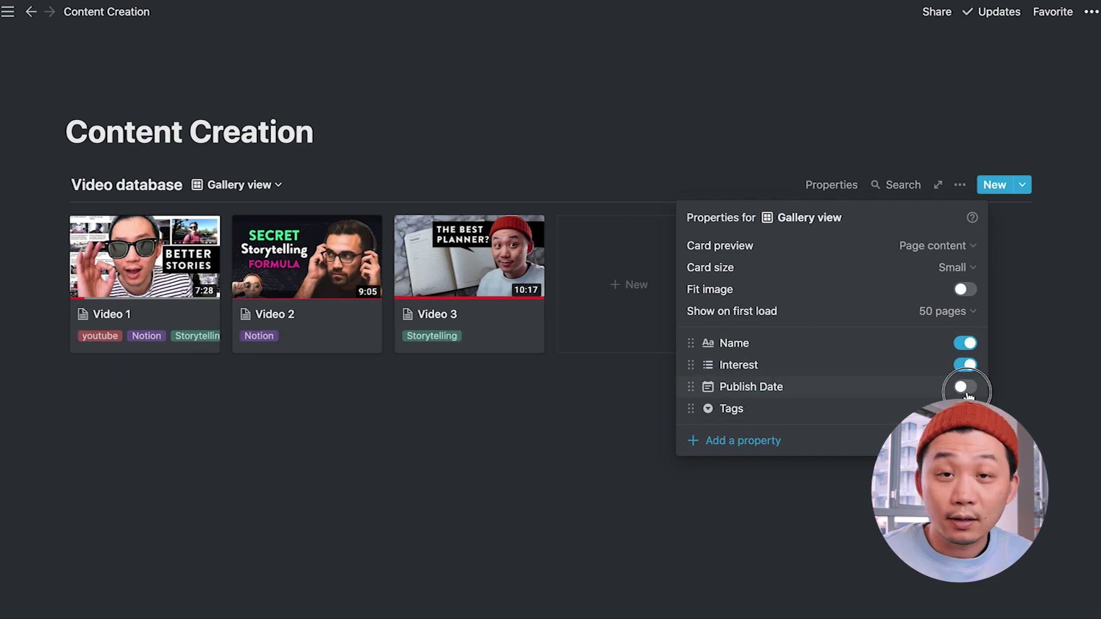
pyautogui.click(965, 389)
pyautogui.click(966, 409)
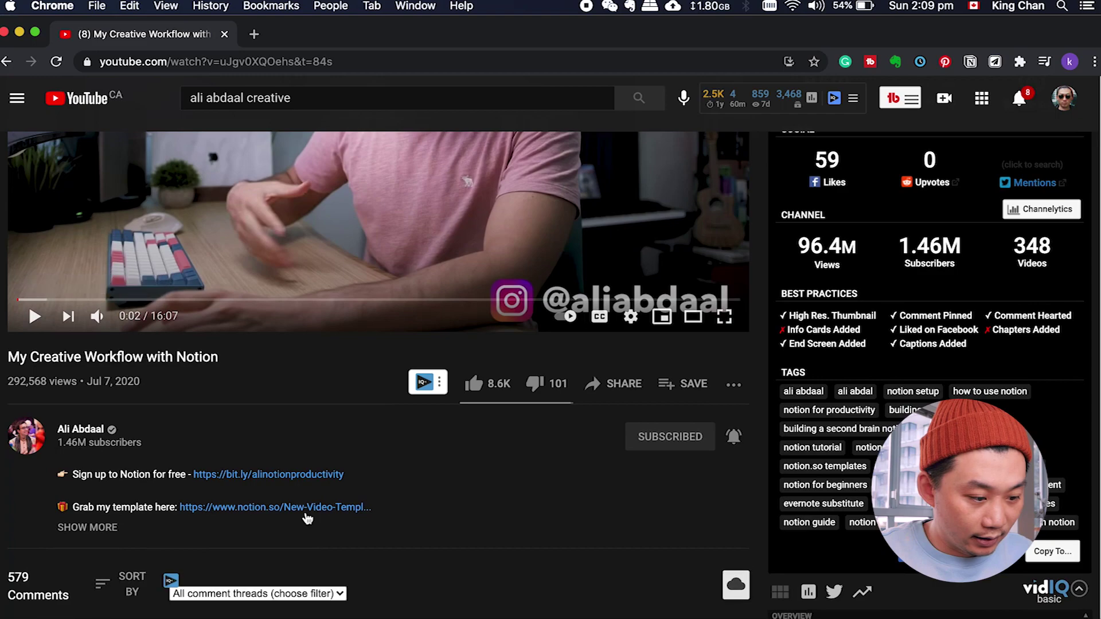
# - Open the notion.so template link from the video description and duplicate it into your workspace
pyautogui.click(306, 513)
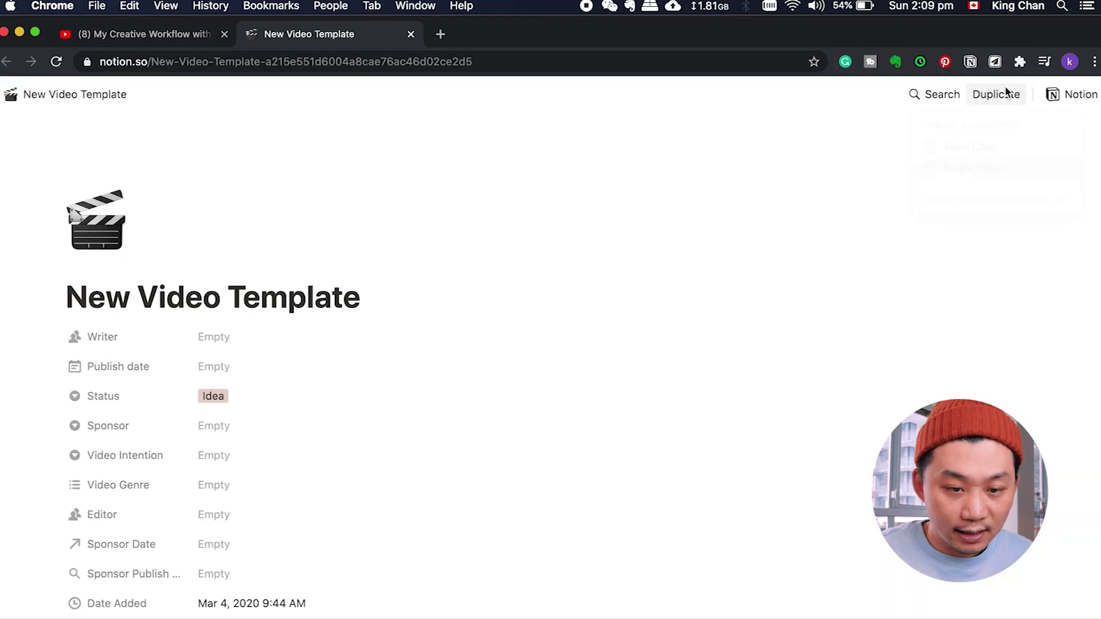
pyautogui.click(996, 170)
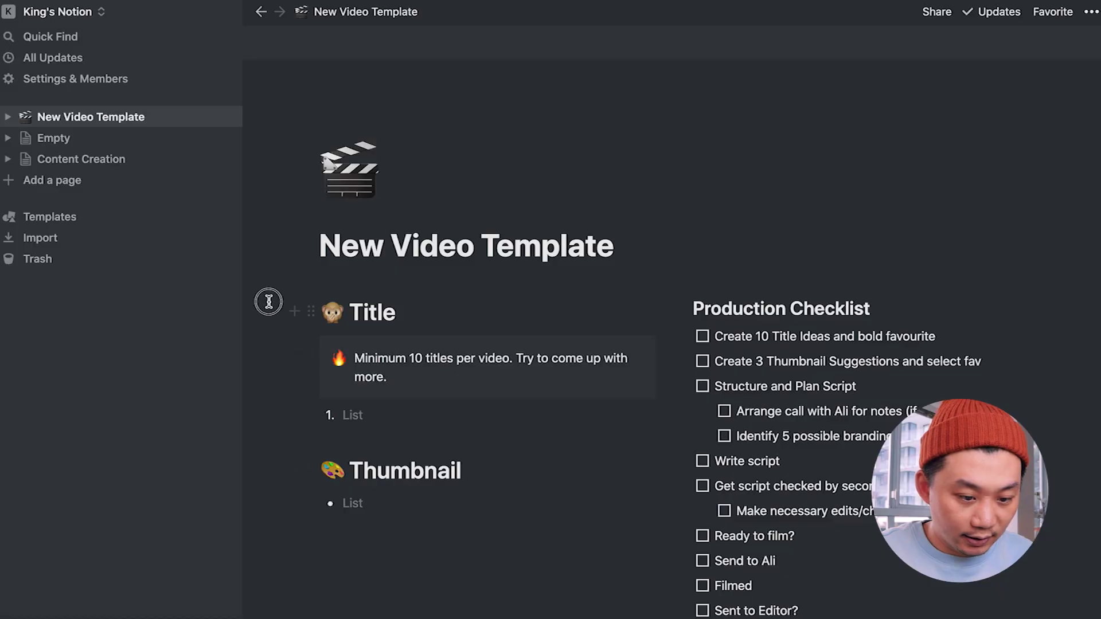
# - Paste the duplicated page's blocks into a new Video database template in Content Creation
pyautogui.moveTo(269, 301); pyautogui.dragTo(773, 372)
pyautogui.click(81, 160)
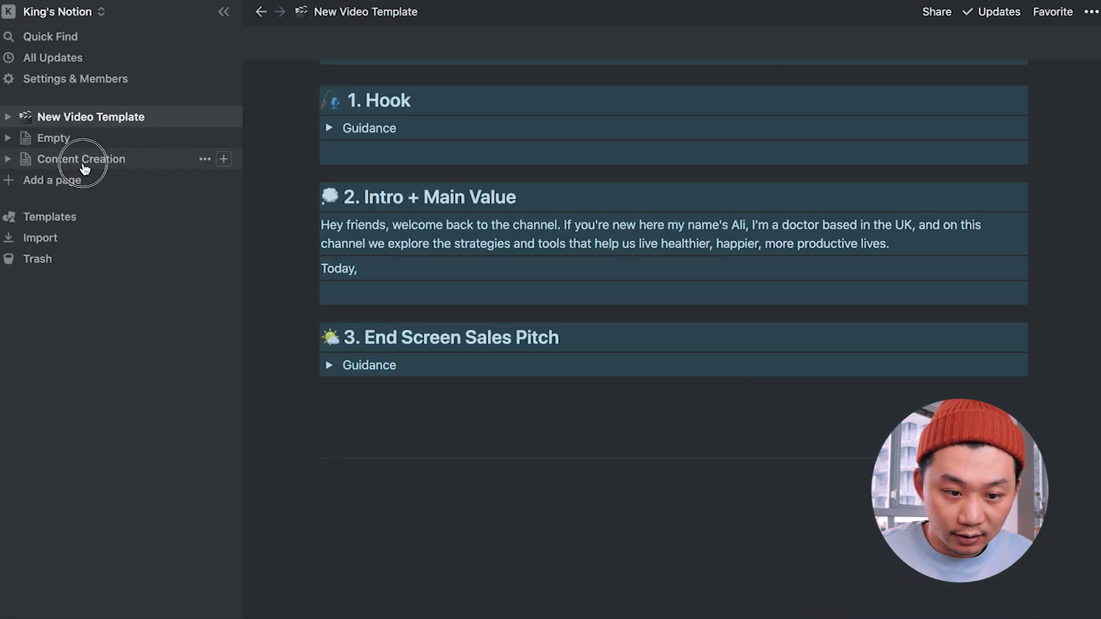
pyautogui.click(1022, 186)
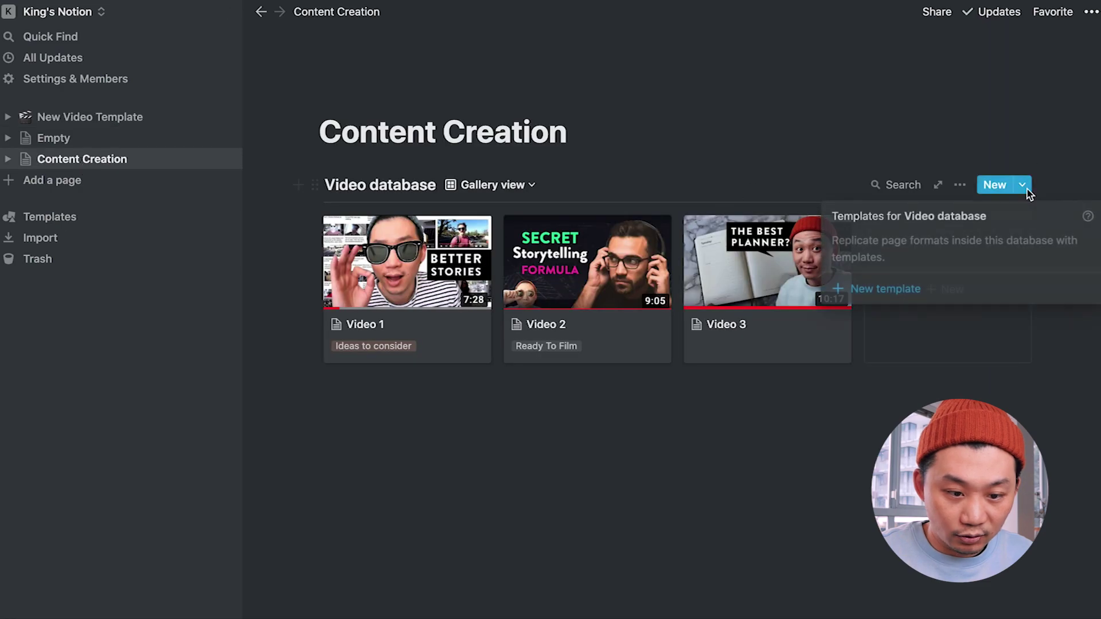
pyautogui.click(890, 296)
pyautogui.click(385, 424)
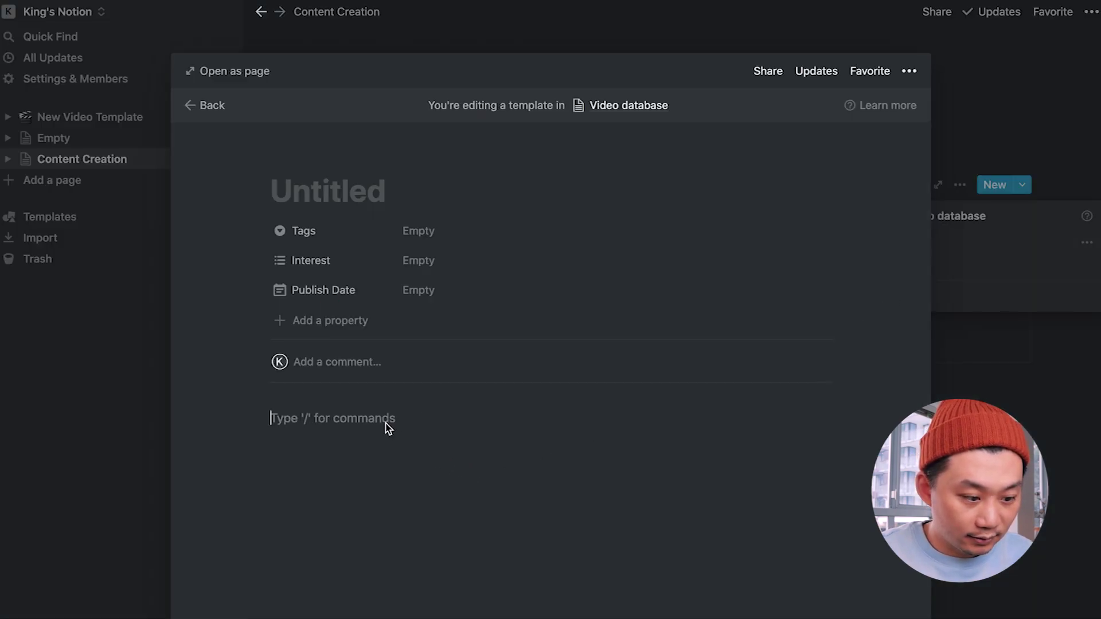
pyautogui.press('super+v')
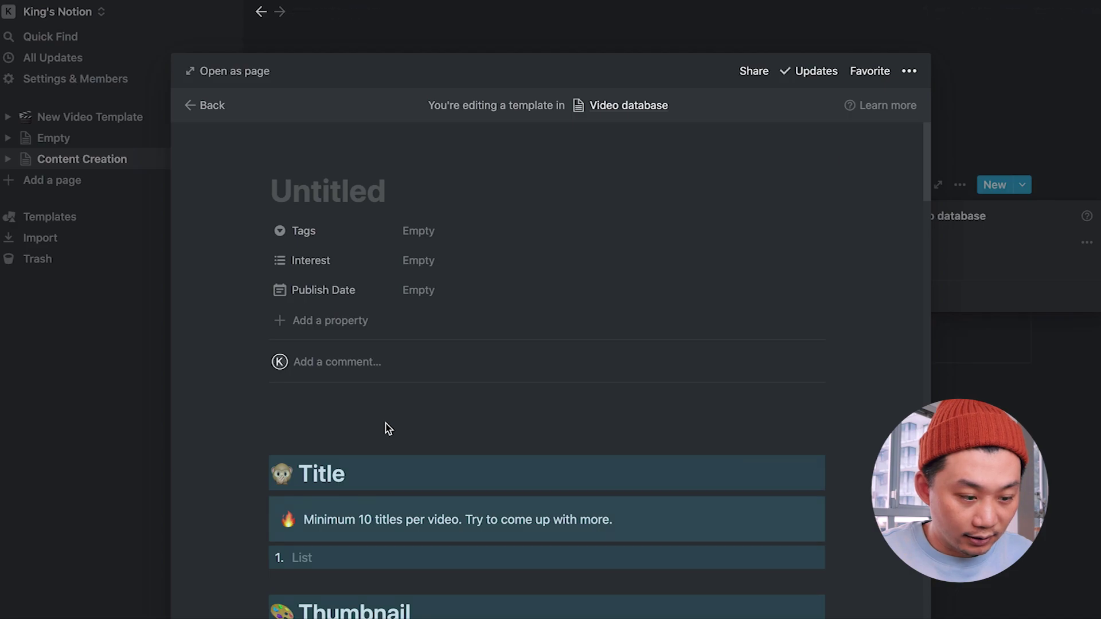
pyautogui.scroll(-10, 385, 429)
pyautogui.scroll(10, 325, 358)
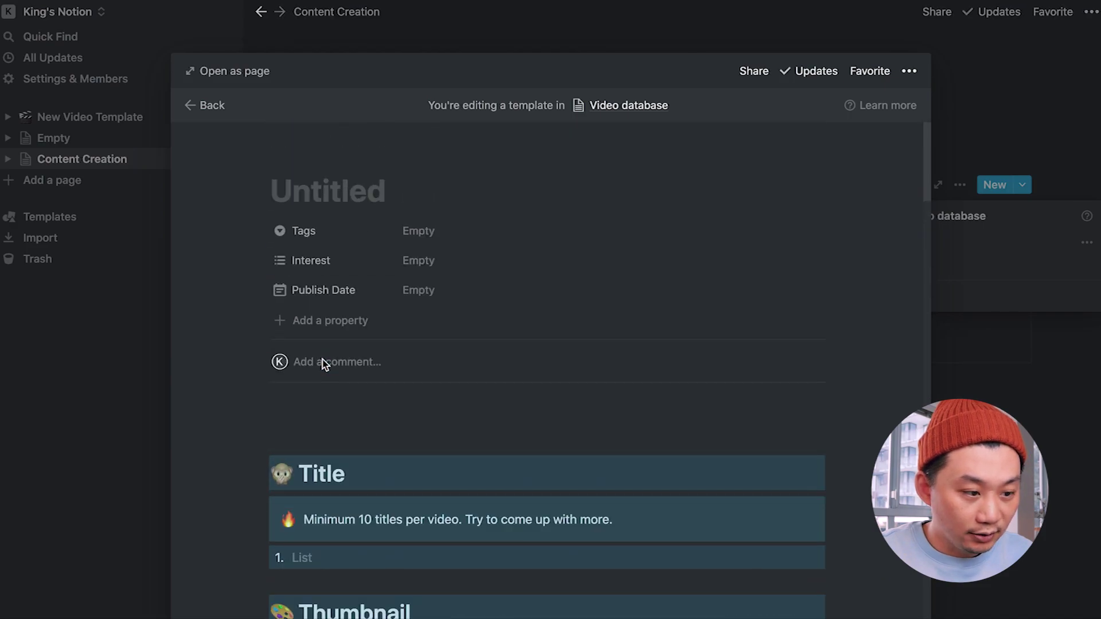
# - Give the template a clapperboard icon and title it 'Ali's Template'
pyautogui.click(312, 162)
pyautogui.click(287, 221)
pyautogui.click(380, 363)
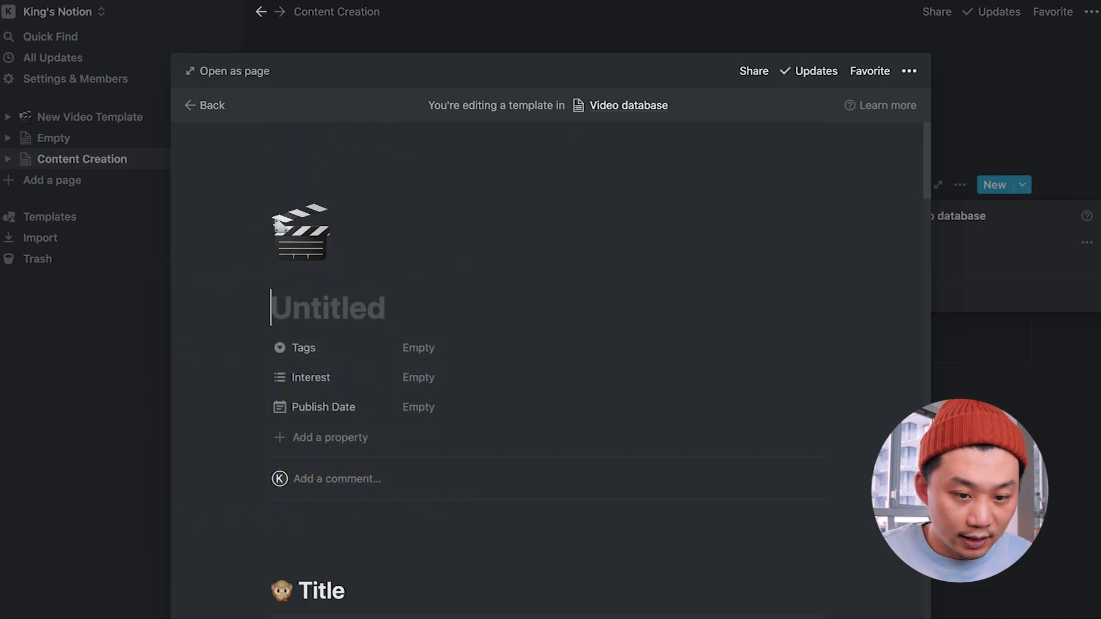
pyautogui.write("Ali's Template")
pyautogui.click(1023, 384)
# - Create a new Video page from Ali's Template in the New dropdown
pyautogui.click(1023, 384)
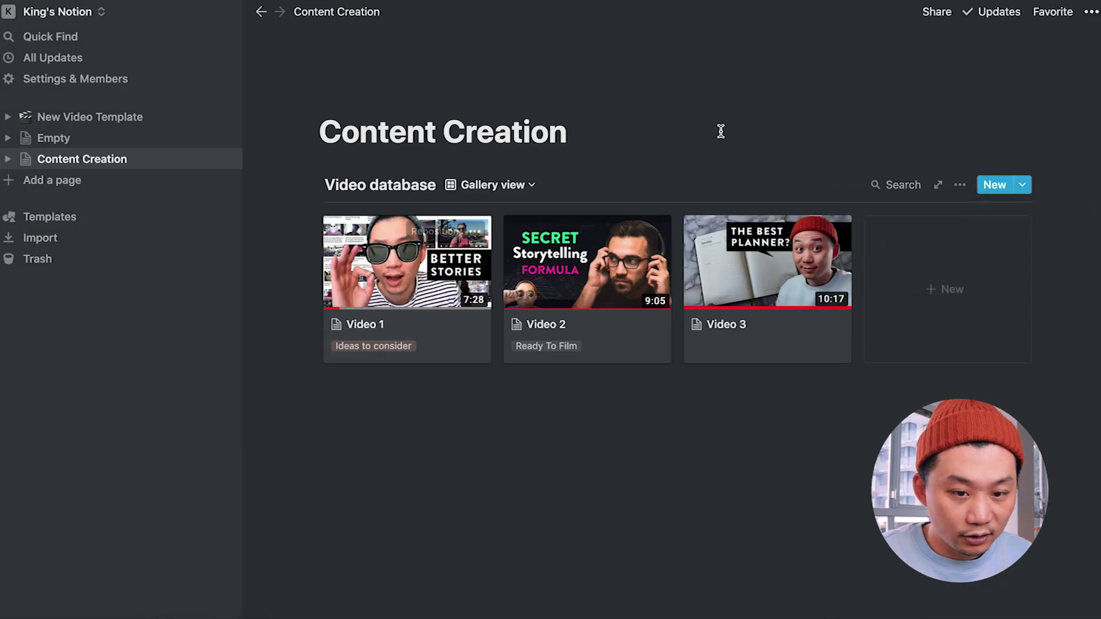
pyautogui.click(1024, 186)
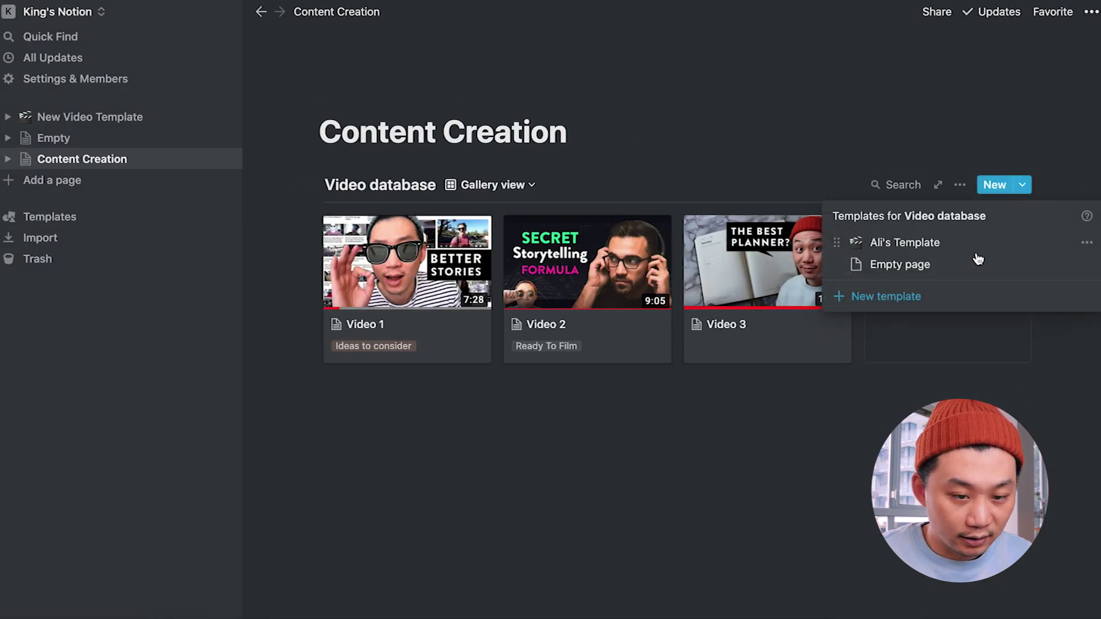
pyautogui.click(921, 243)
pyautogui.scroll(-5, 567, 506)
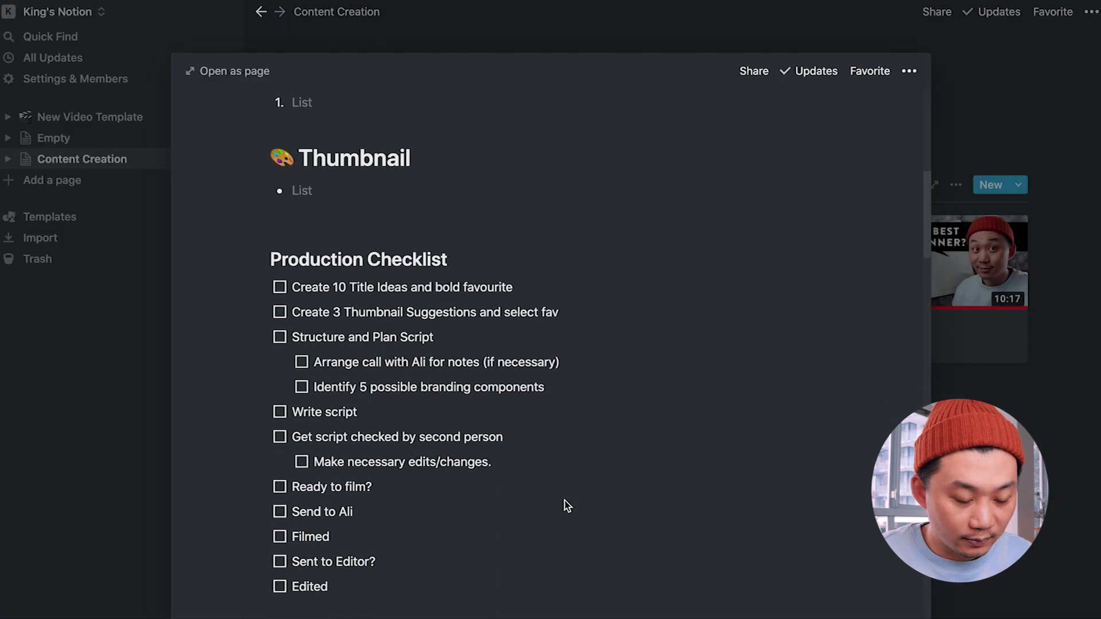
pyautogui.scroll(6, 566, 506)
pyautogui.click(963, 194)
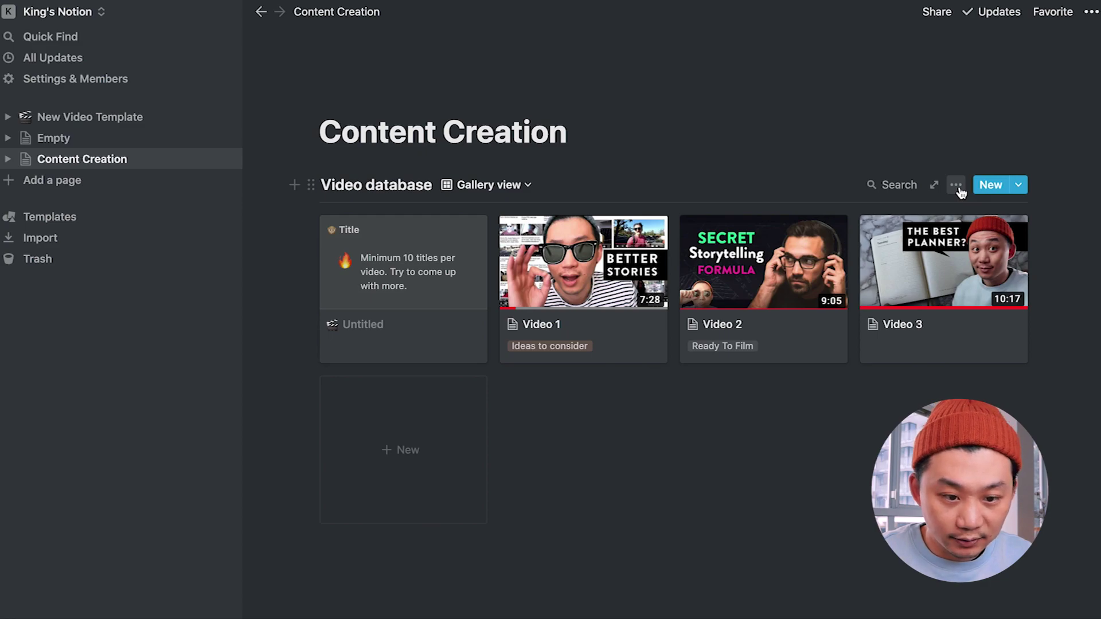
# - Add another new page and apply Ali's Template from its template picker
pyautogui.click(998, 190)
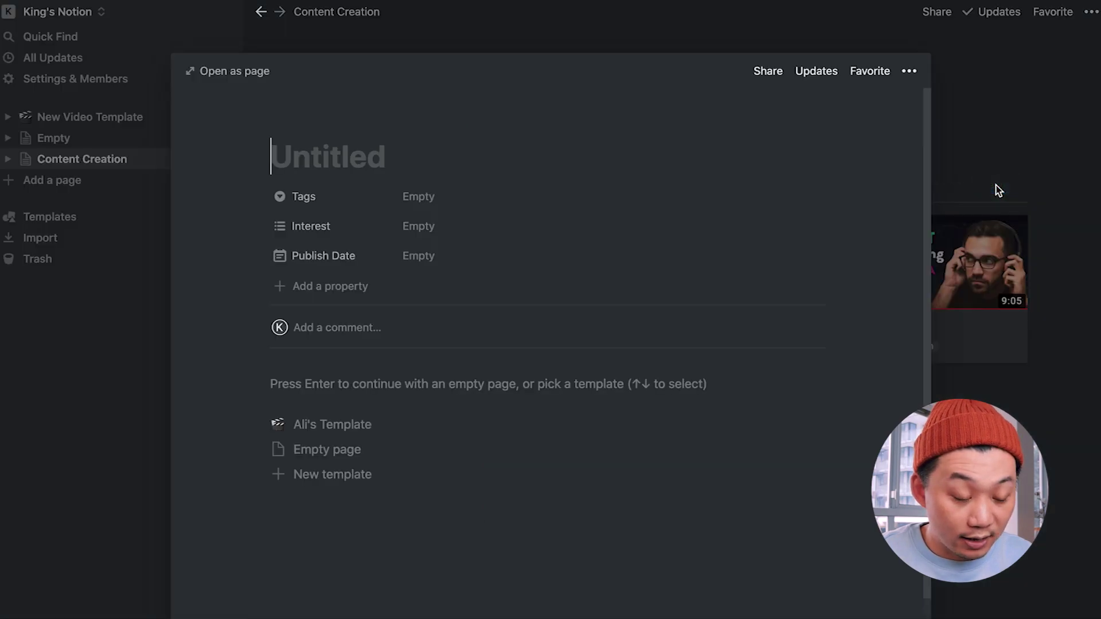
pyautogui.click(342, 429)
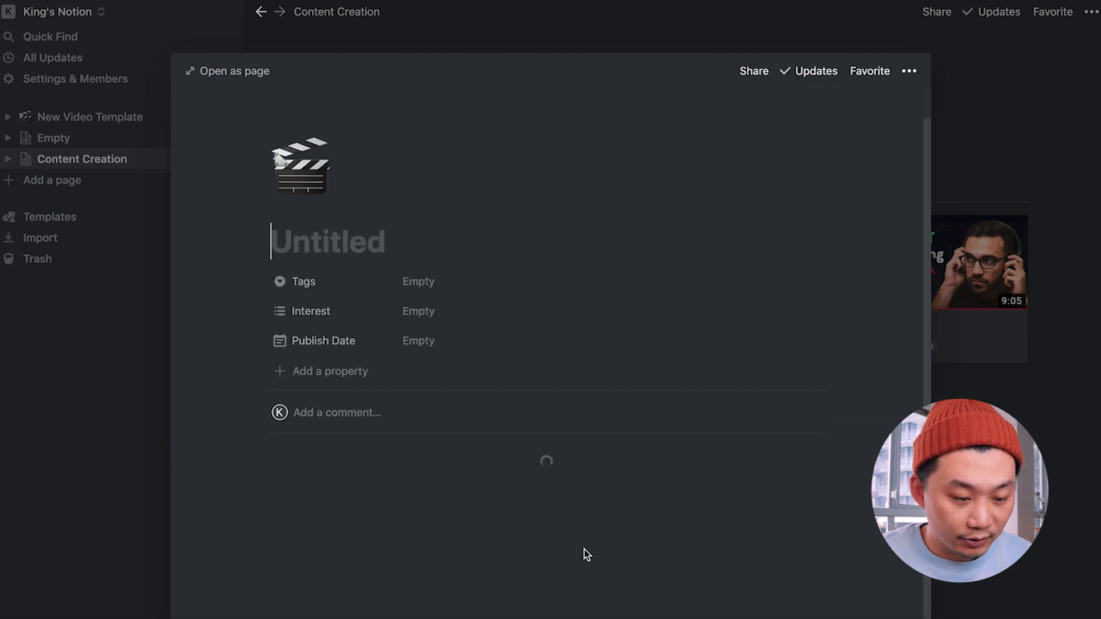
pyautogui.scroll(-15, 585, 553)
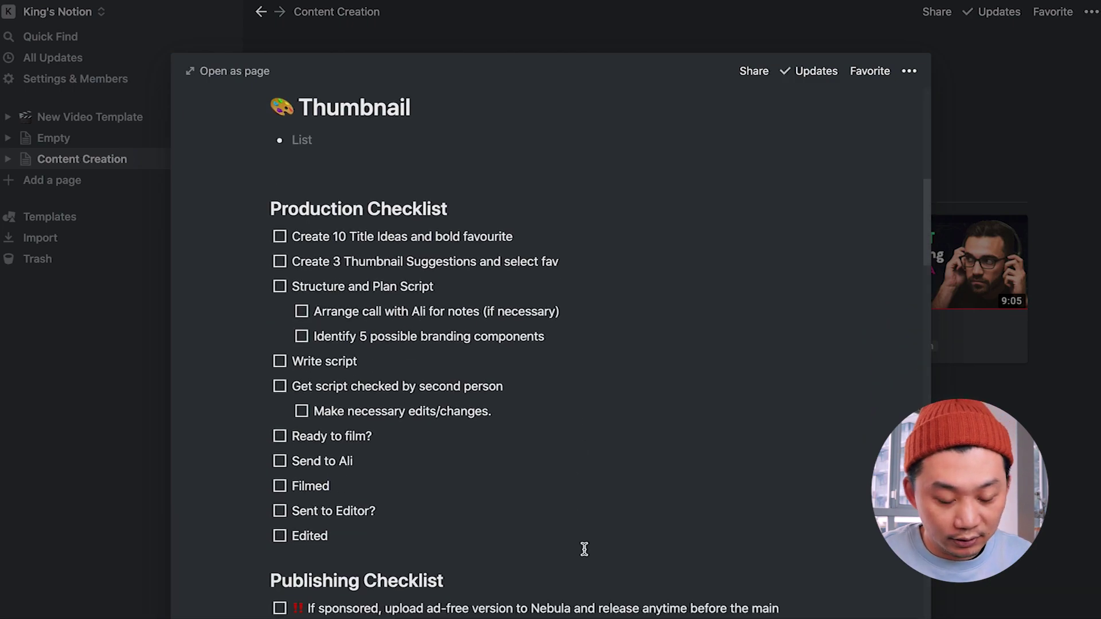
pyautogui.press('Escape')
# - On Video 1's page, clear the empty block and thumbnail, then apply Ali's Template
pyautogui.click(740, 259)
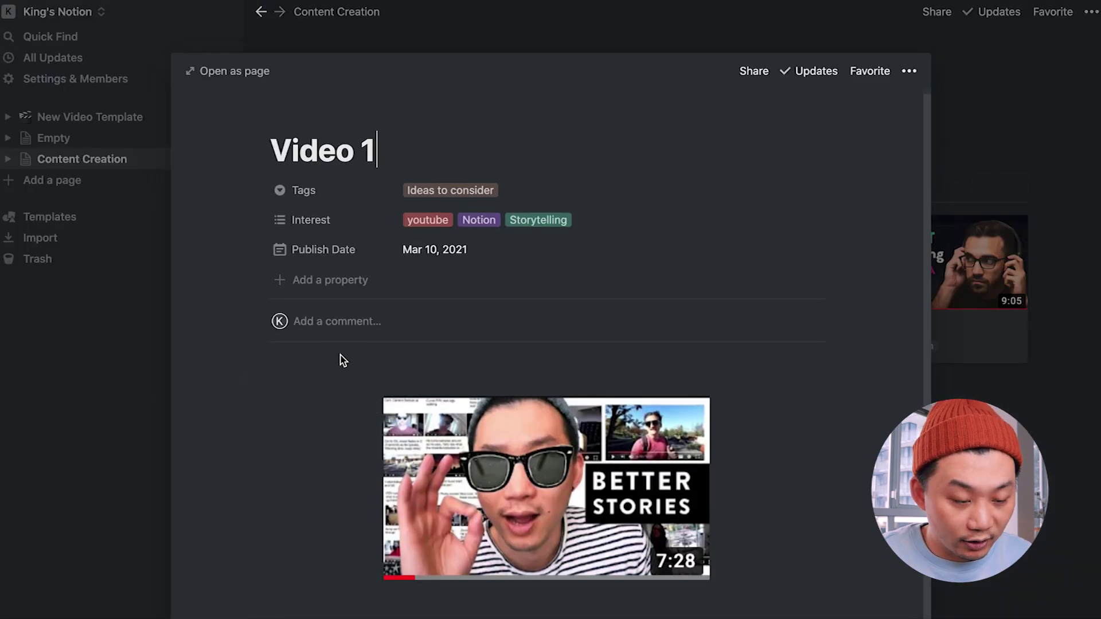
pyautogui.moveTo(196, 375); pyautogui.dragTo(572, 572)
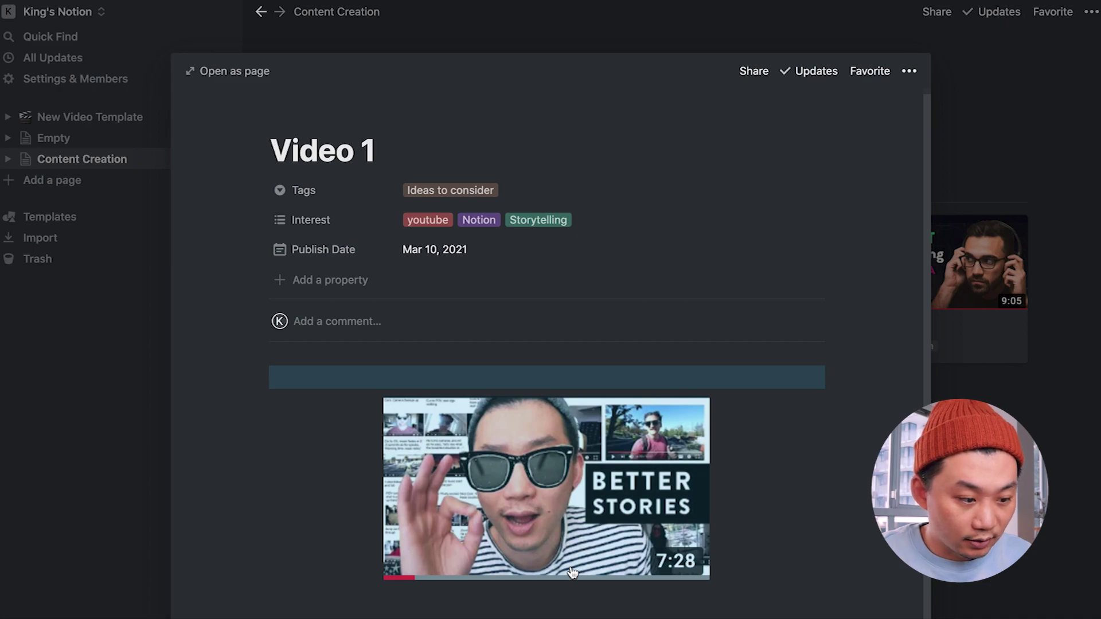
pyautogui.press('BackSpace')
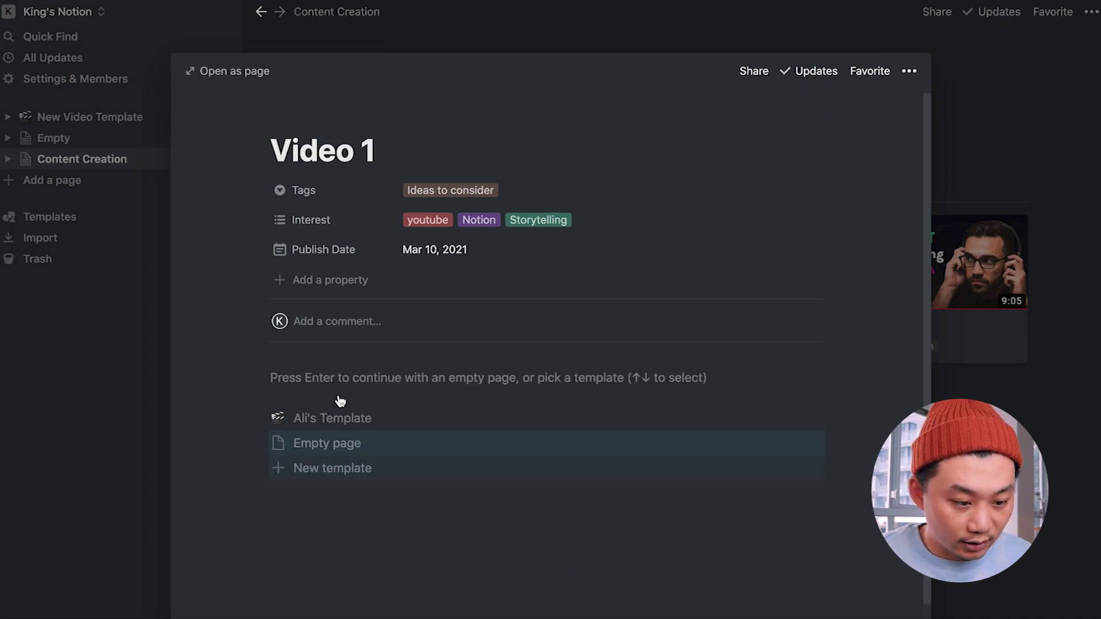
pyautogui.click(344, 423)
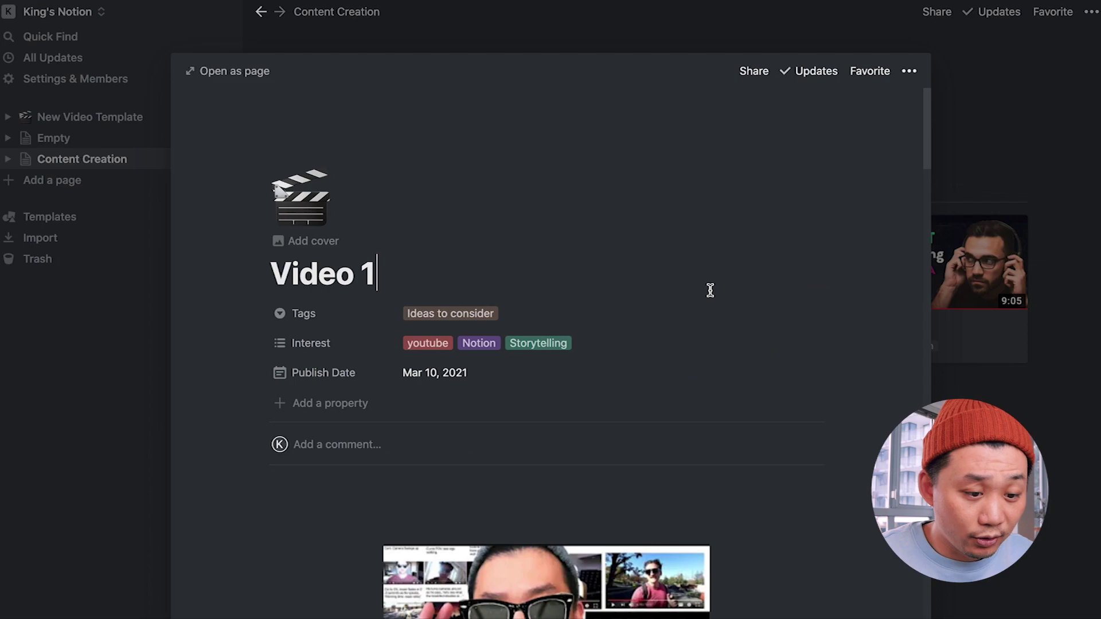
pyautogui.scroll(-15, 710, 290)
pyautogui.scroll(-4, 710, 290)
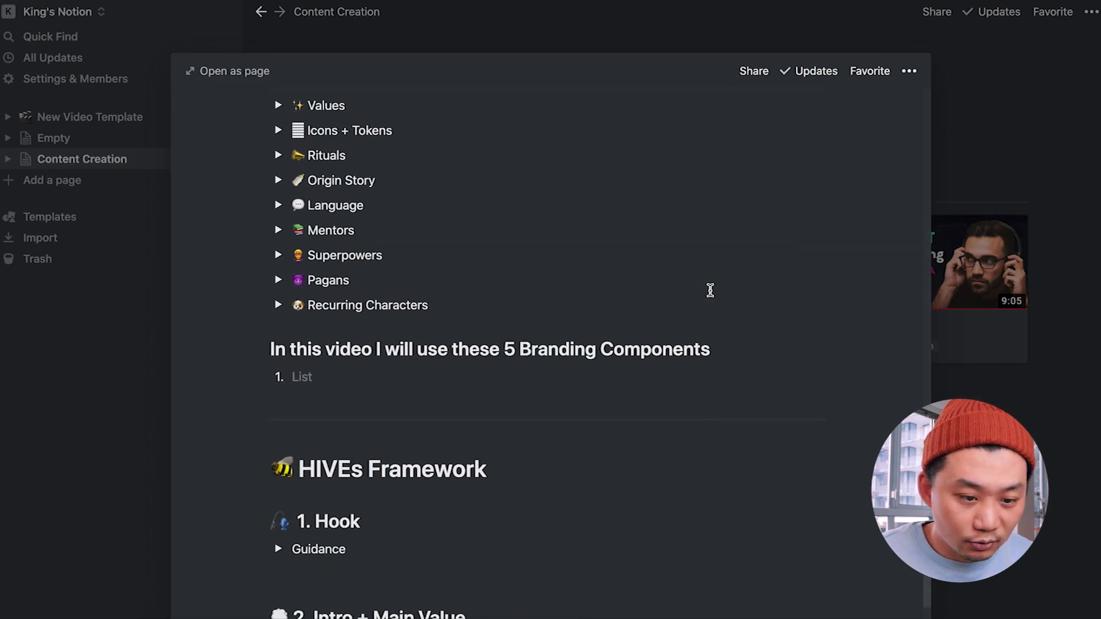
pyautogui.scroll(1, 710, 290)
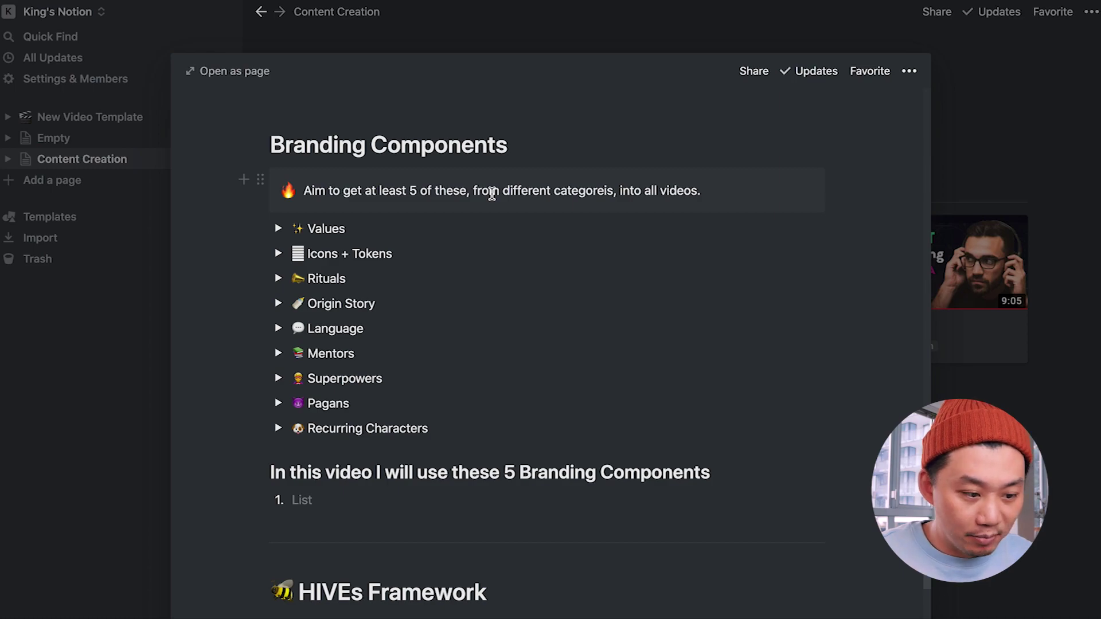
pyautogui.click(278, 228)
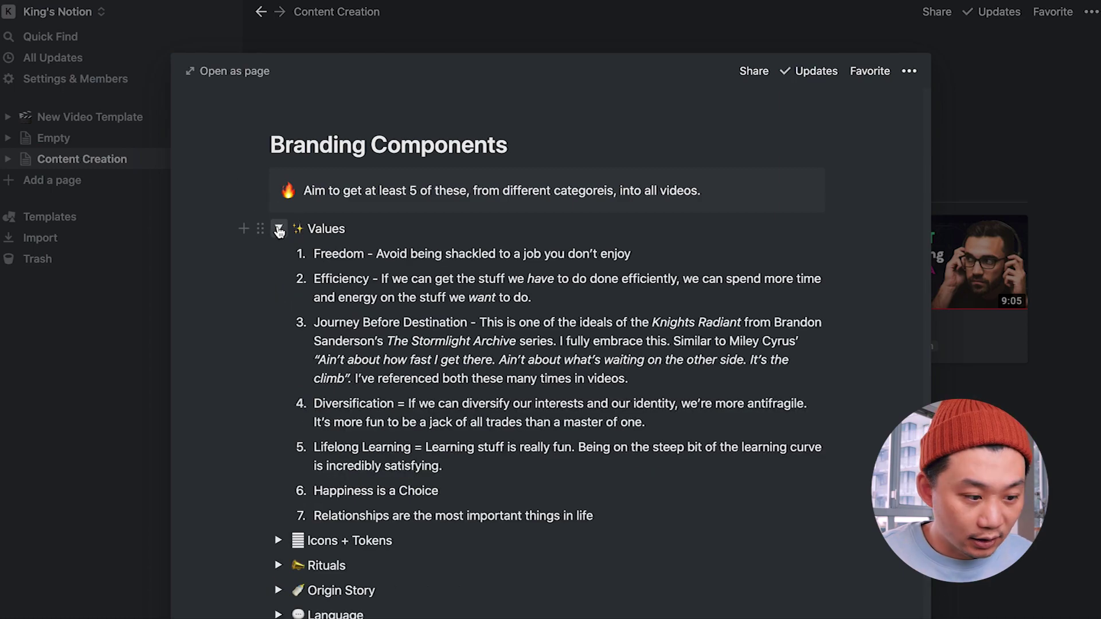
pyautogui.click(278, 229)
pyautogui.click(278, 254)
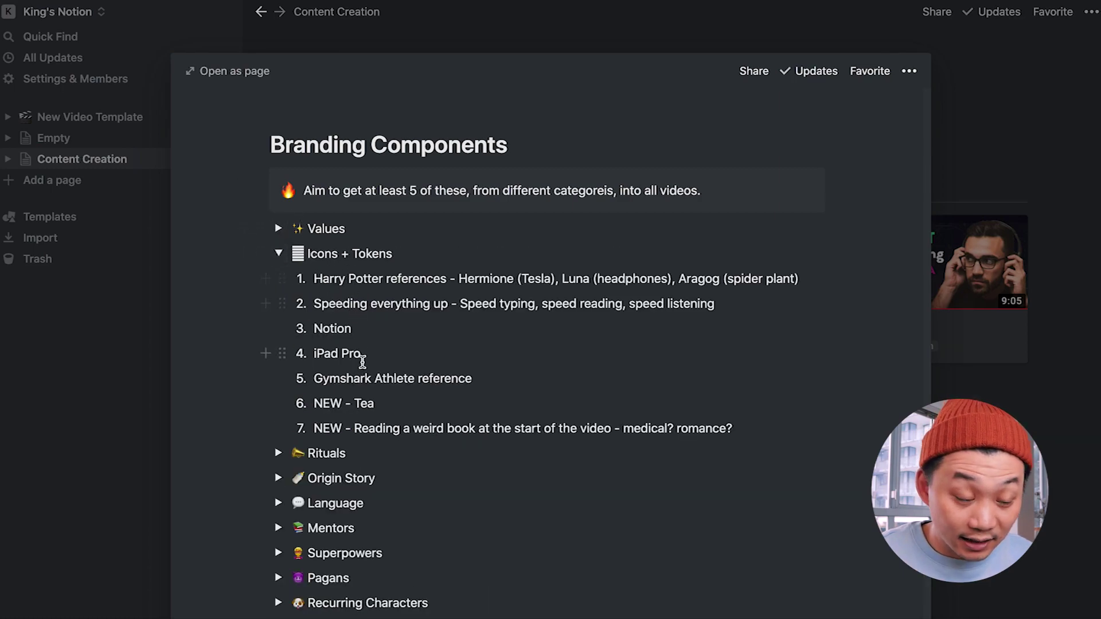
pyautogui.click(278, 254)
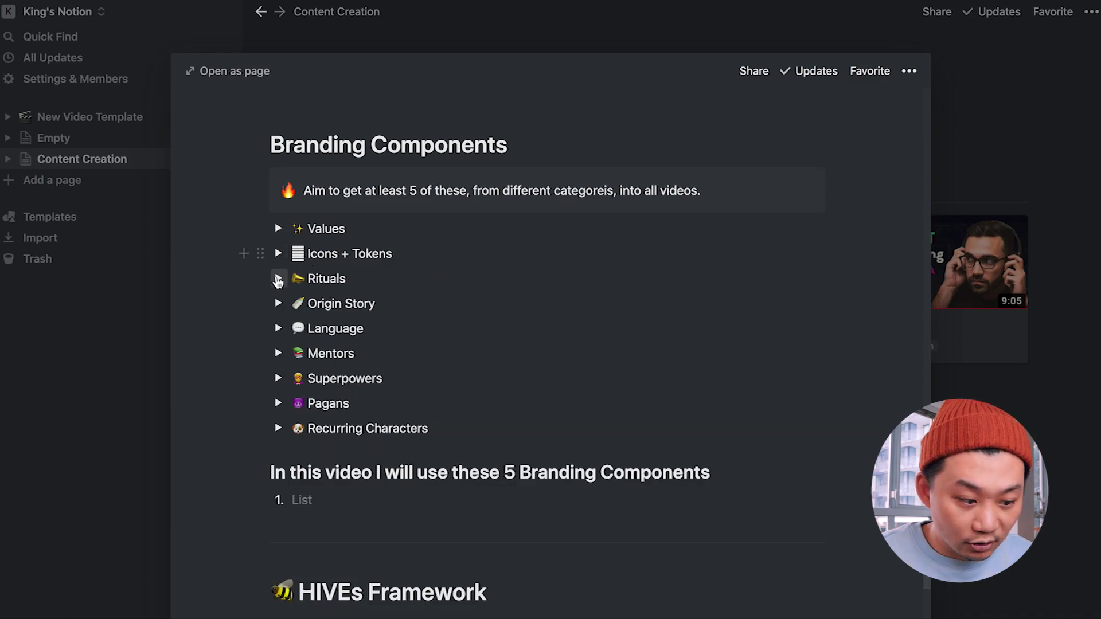
pyautogui.click(278, 279)
pyautogui.moveTo(357, 334); pyautogui.dragTo(277, 453)
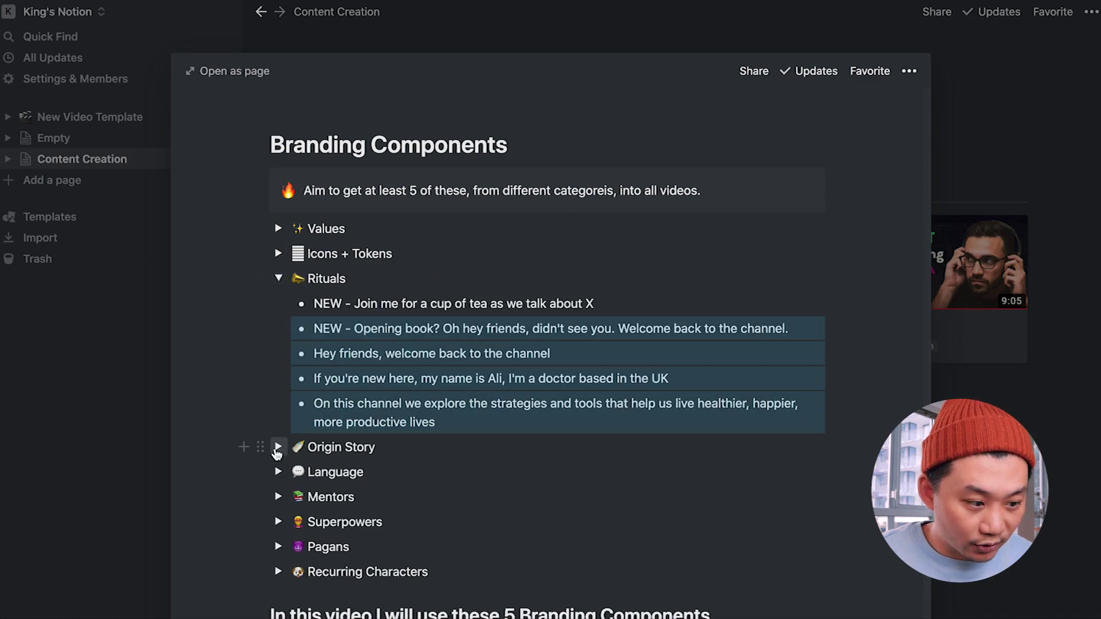
pyautogui.click(278, 278)
pyautogui.click(278, 404)
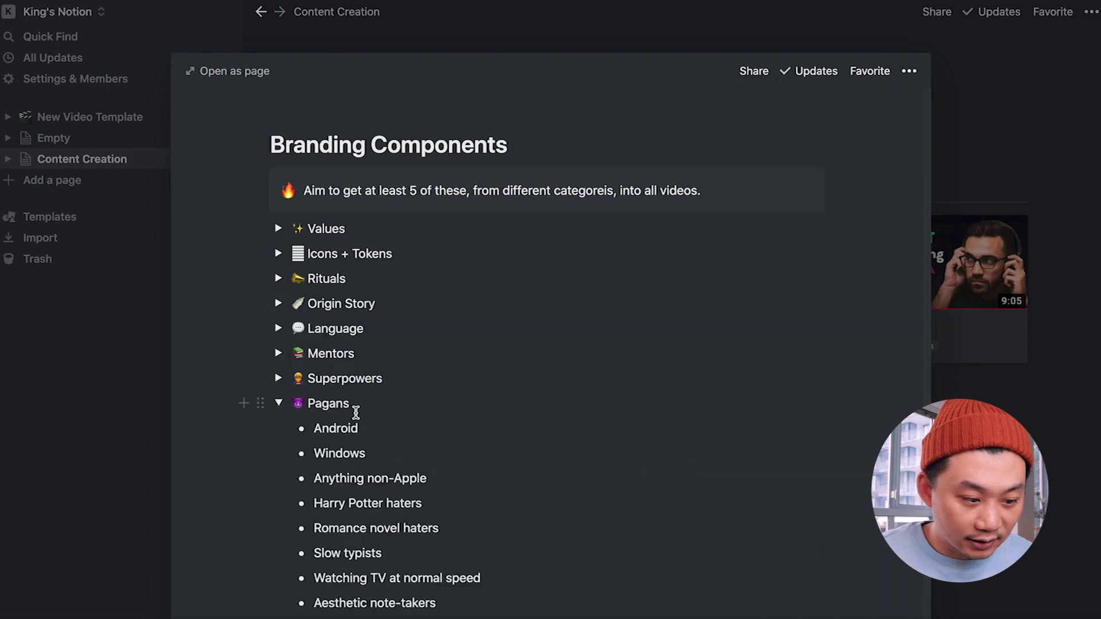
pyautogui.scroll(-1, 355, 411)
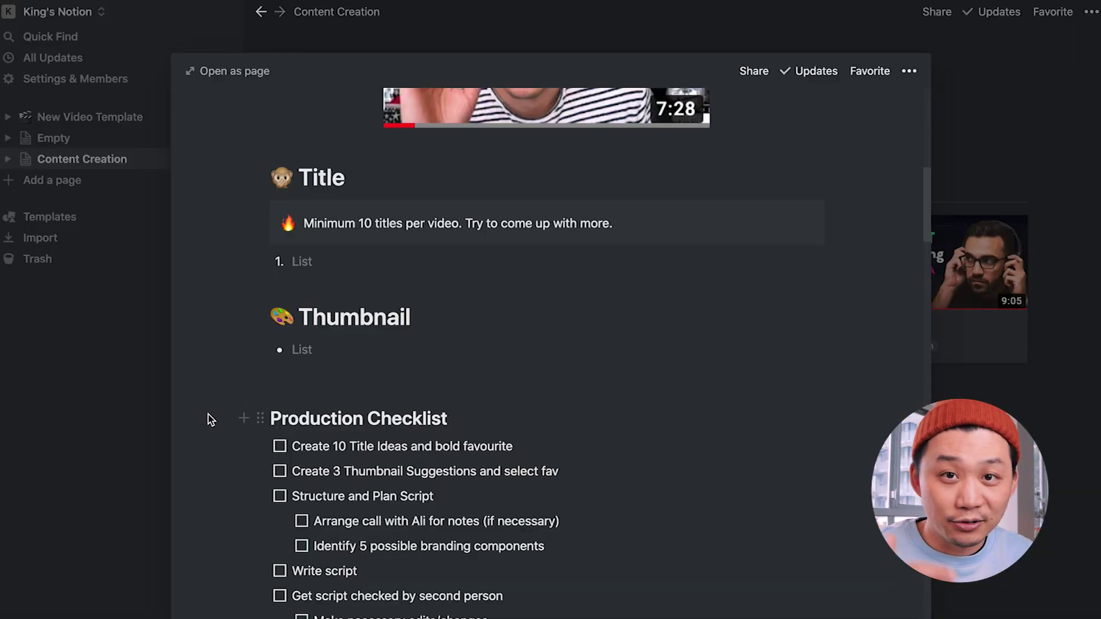
# - Move the Production and Publishing checklists into a column beside the Title heading
pyautogui.moveTo(211, 414); pyautogui.dragTo(373, 425)
pyautogui.scroll(15, 373, 424)
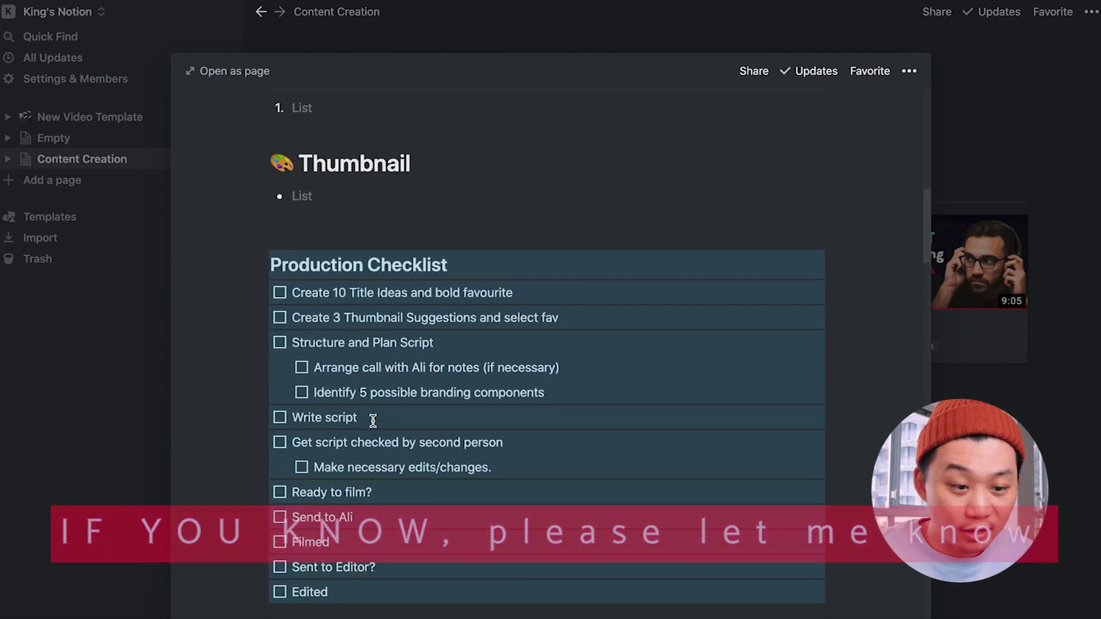
pyautogui.scroll(5, 261, 453)
pyautogui.moveTo(261, 457); pyautogui.dragTo(841, 225)
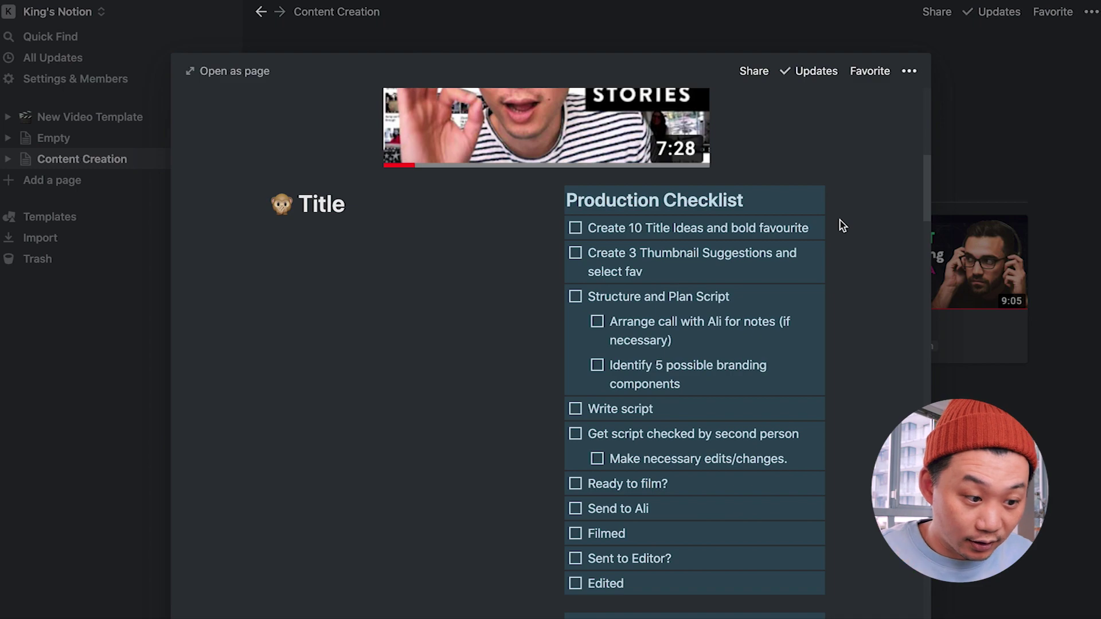